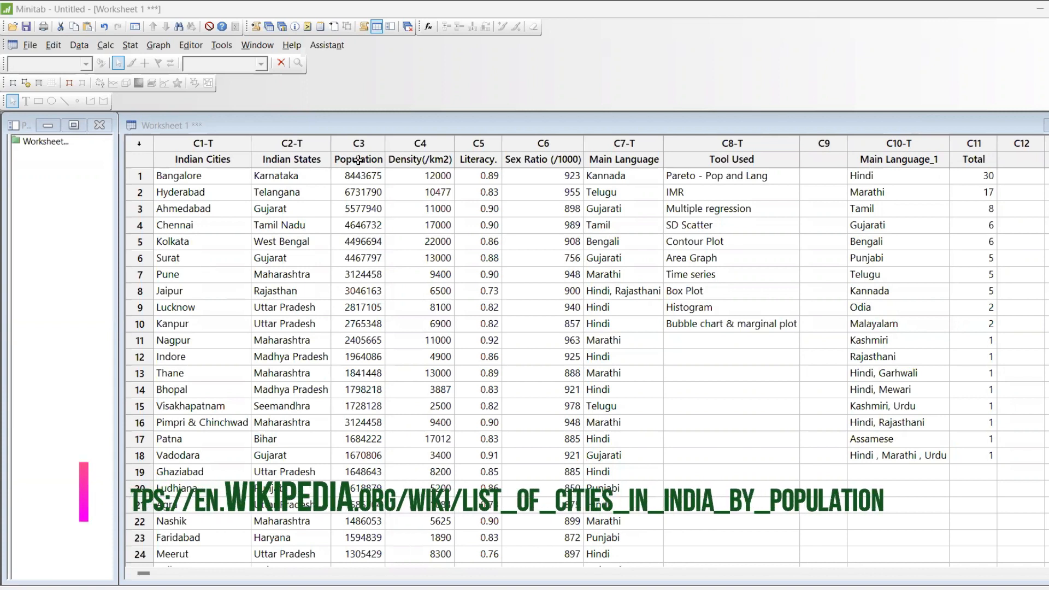
Maximize the Worksheet 1 window and highlight the Tool Used list from its heading through row 10.
left_click(345, 124)
double_click(345, 124)
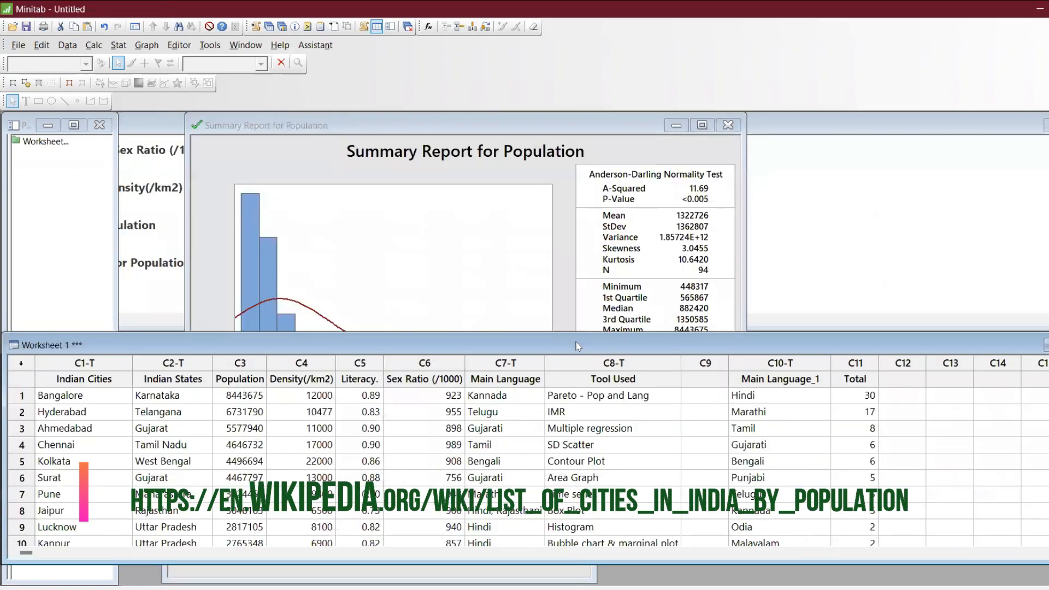
double_click(627, 346)
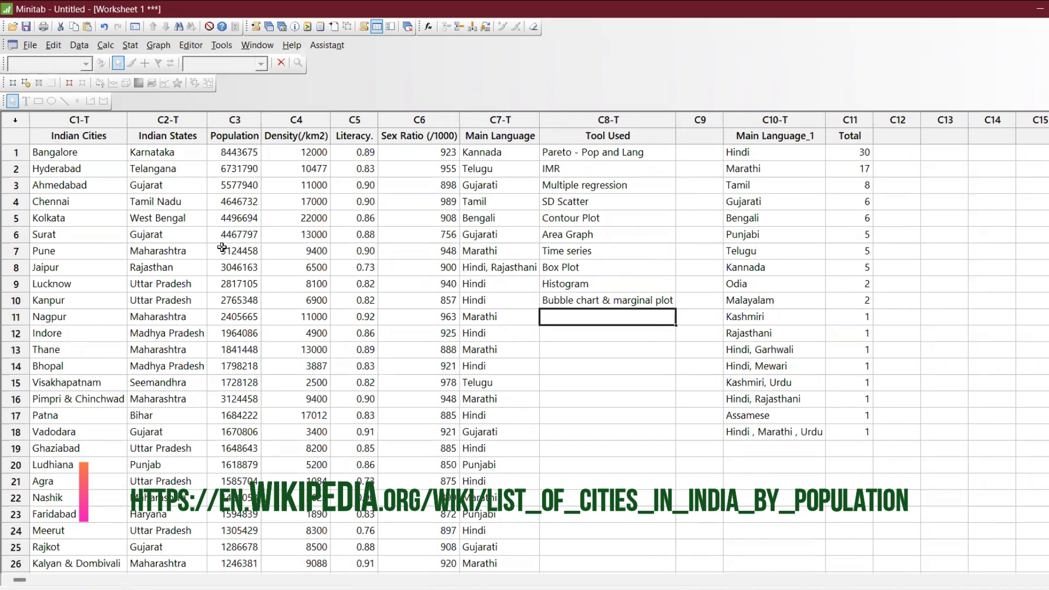
left_click_drag(598, 137, 625, 307)
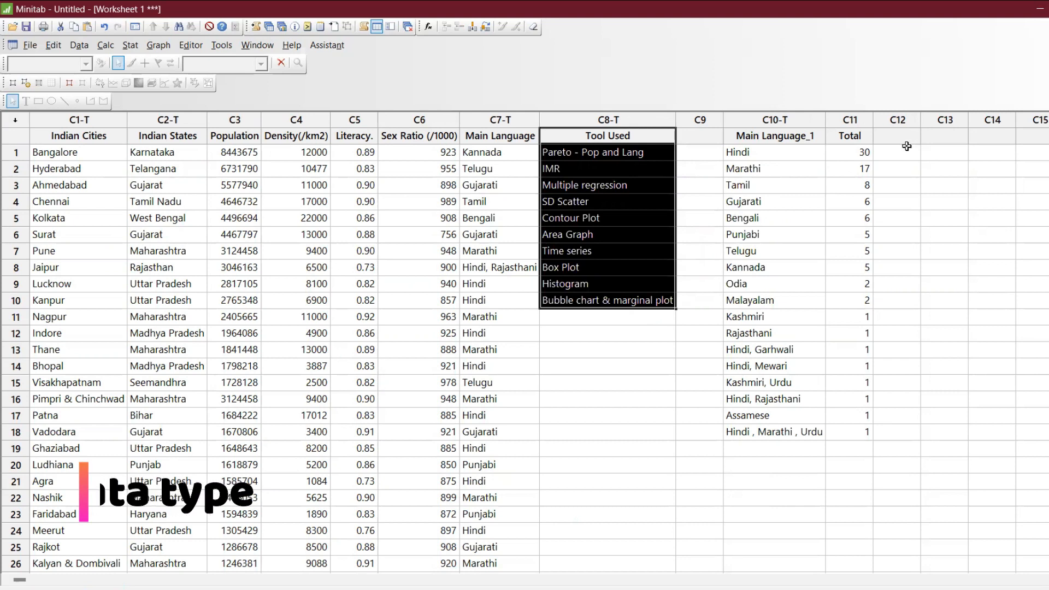
left_click(689, 139)
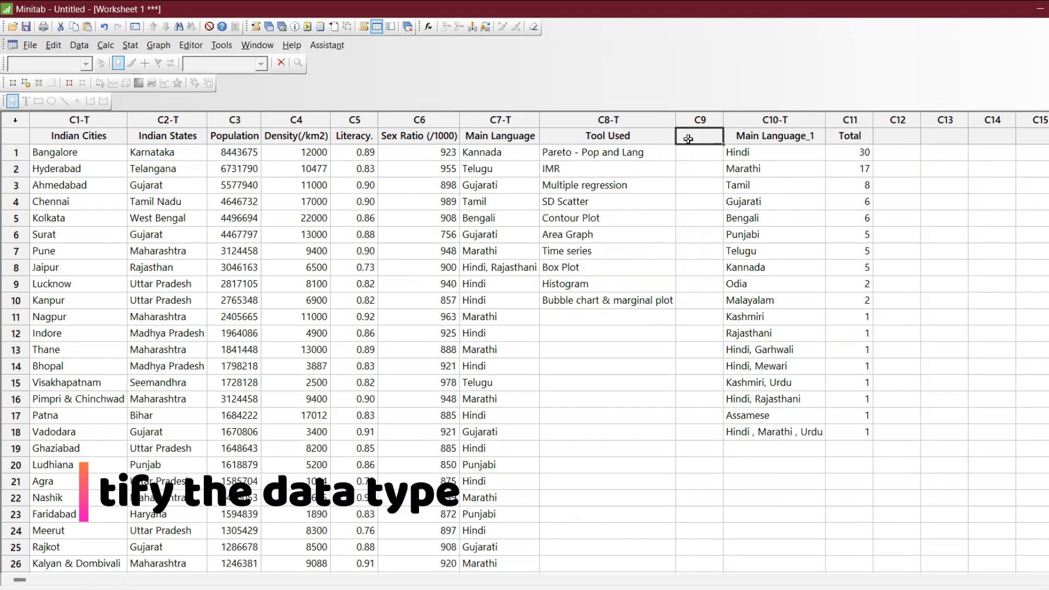
Name column C12 "Discrete data" and column C13 "Variable data".
left_click(905, 141)
type("Discrete data")
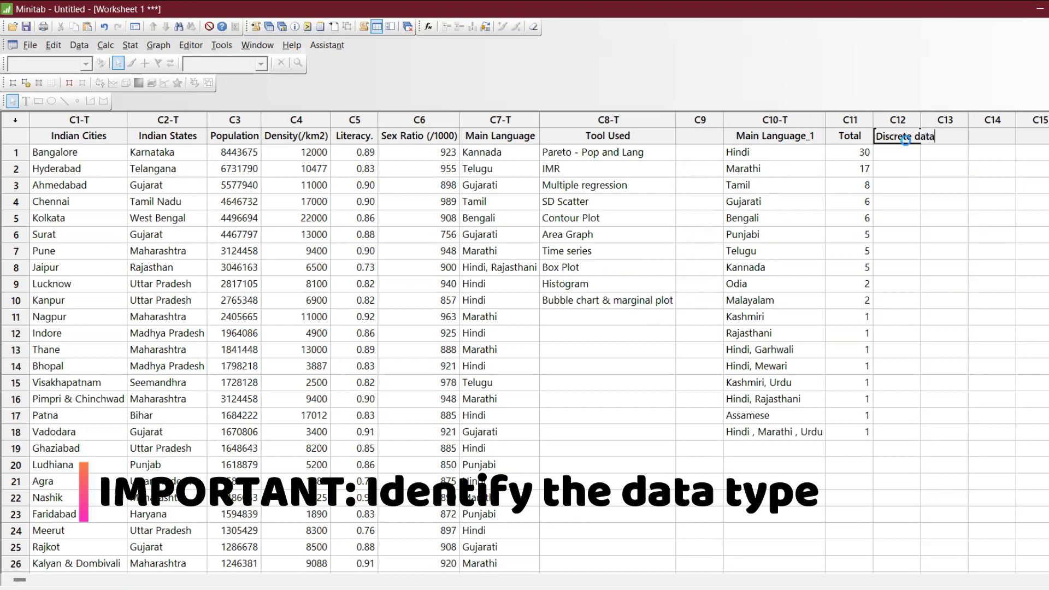
key("Return")
key("Up")
key("Right")
type("Variab")
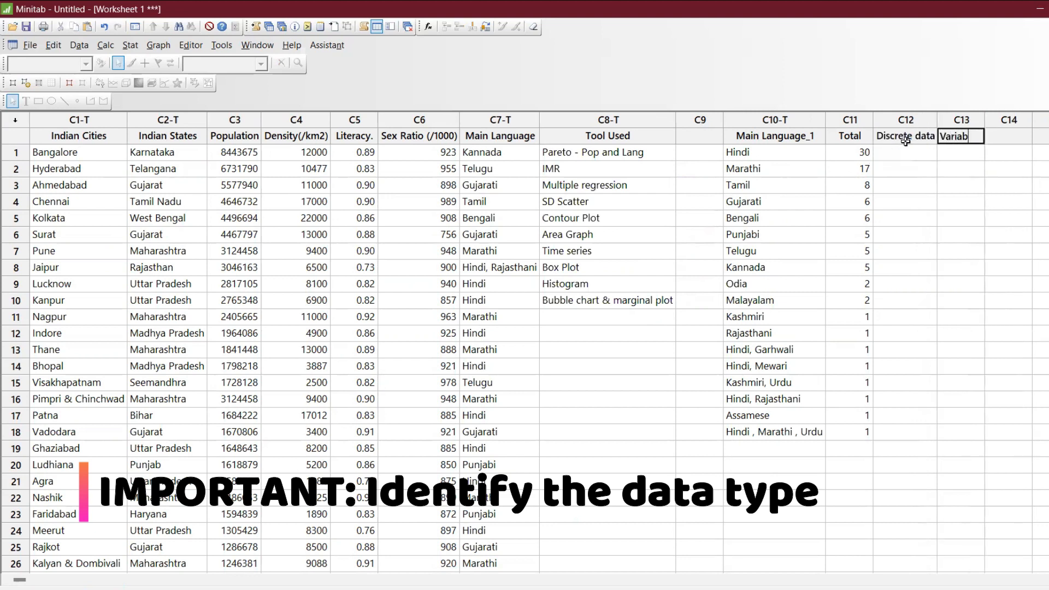
type("le data")
key("Return")
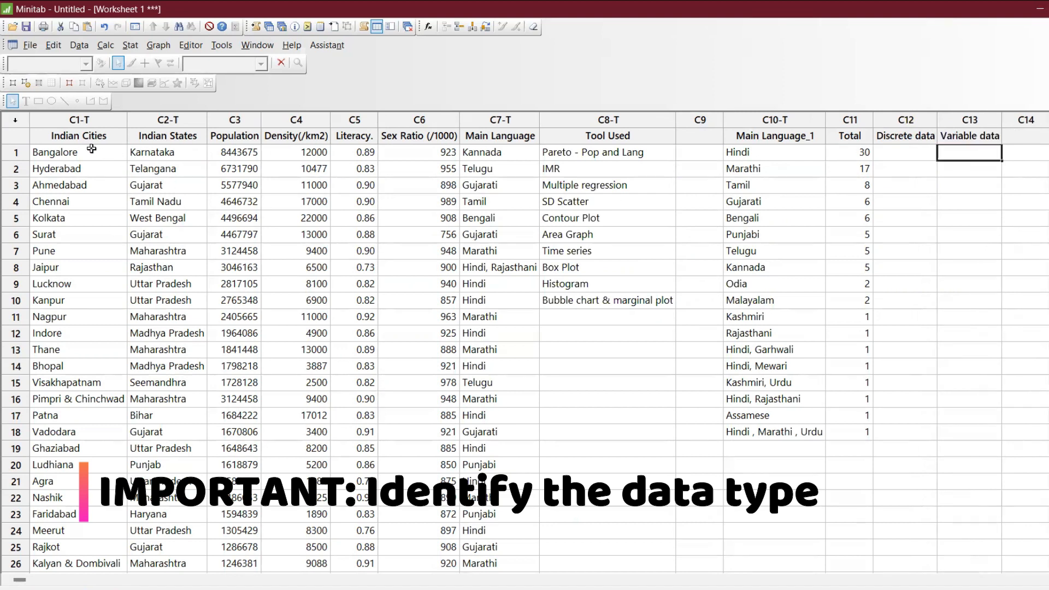
Enter C1 and C2 in the first two rows of the Discrete data column.
left_click(916, 160)
type("c")
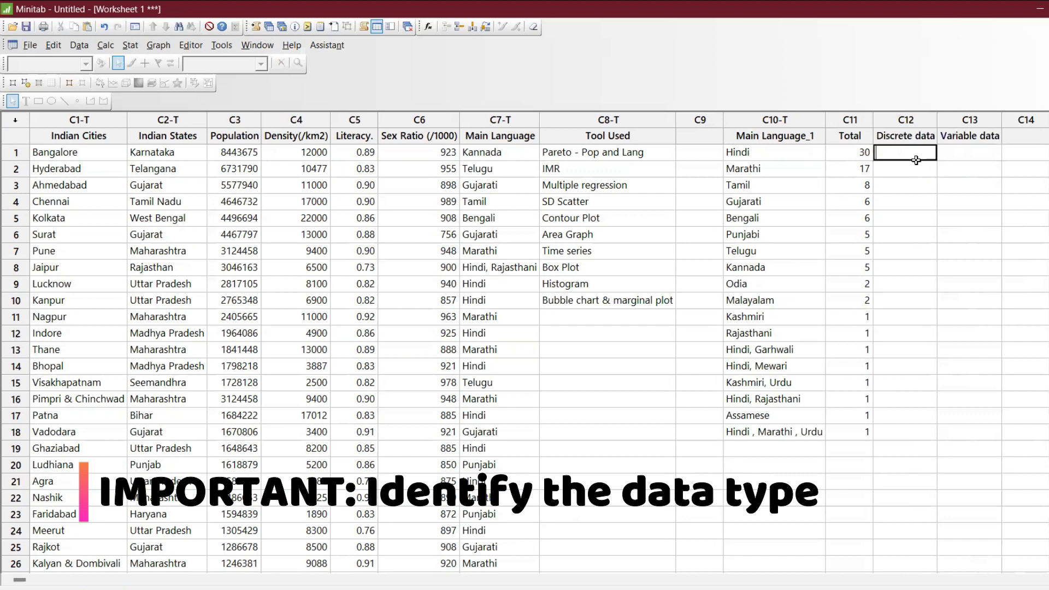
type("1")
key("Return")
type("c2")
key("Return")
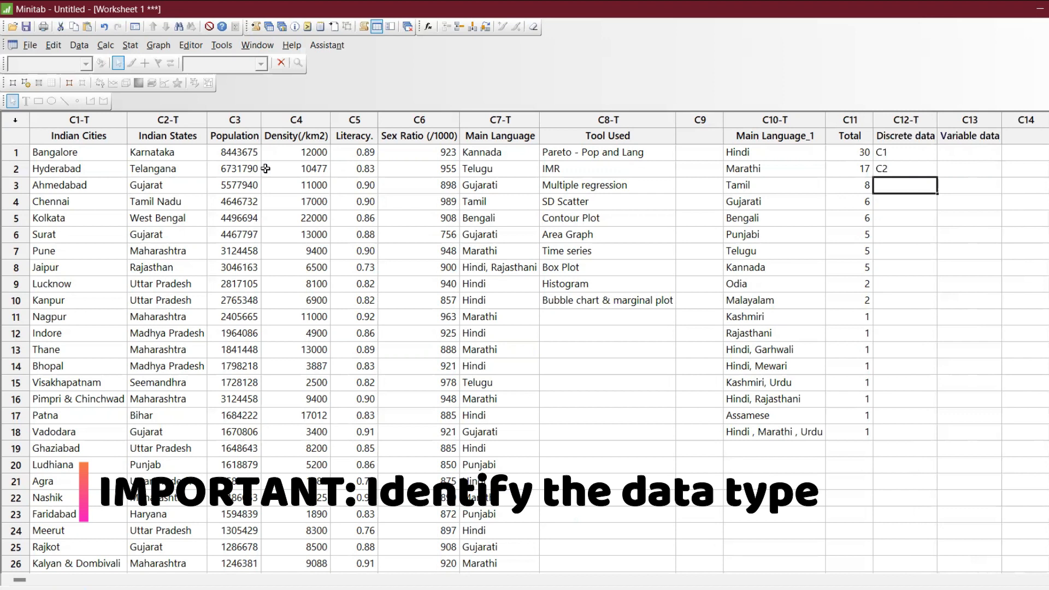
Enter C3, C4, C5 and C6 in rows 1 to 4 of the Variable data column.
left_click(983, 156)
type("C3")
key("Return")
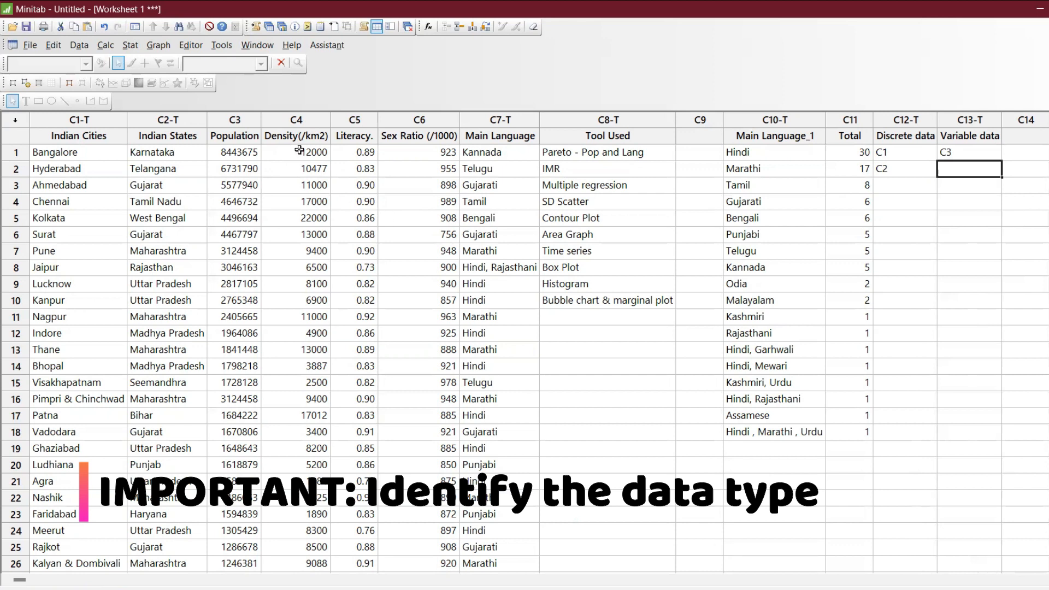
type("C4")
key("Return")
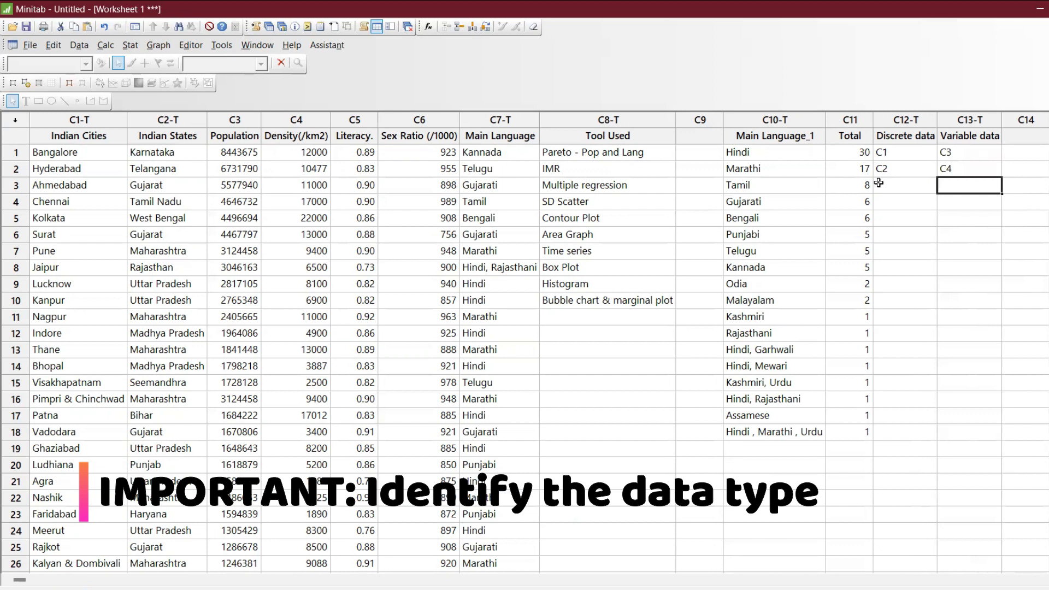
type("C")
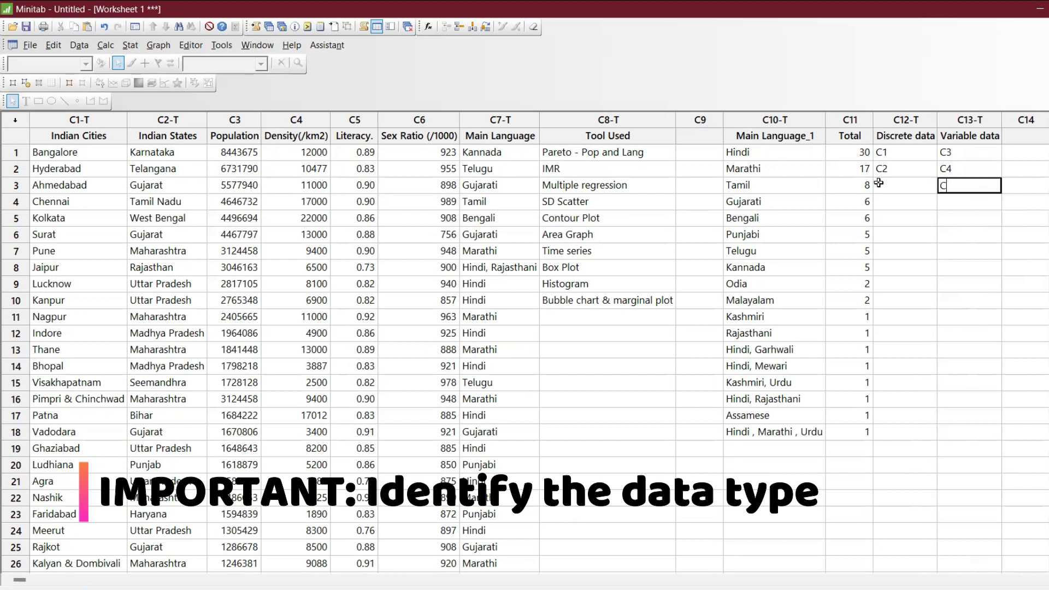
type("5")
key("Return")
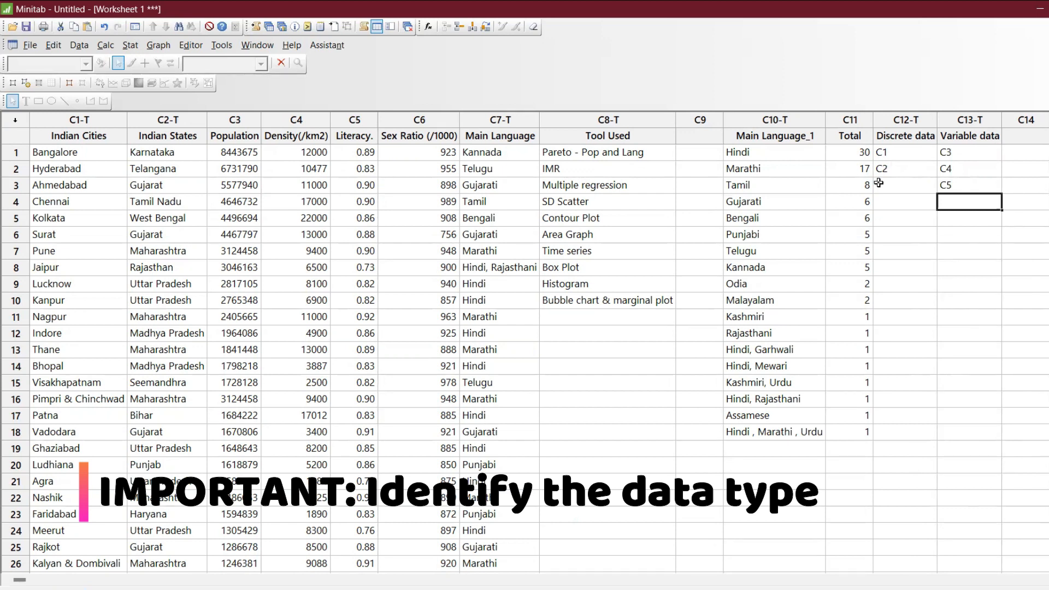
type("C")
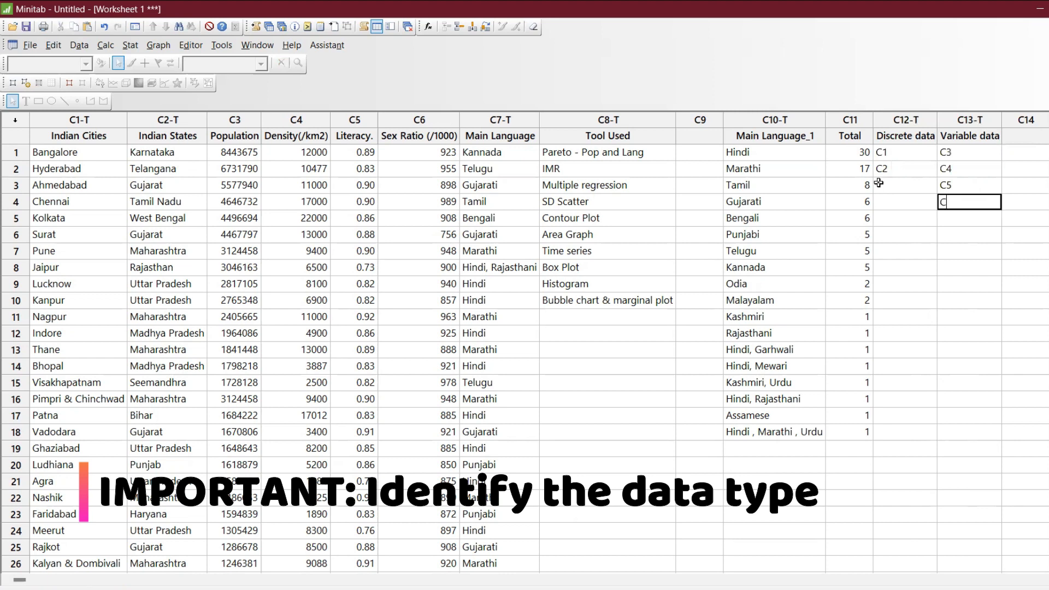
type("6")
key("Return")
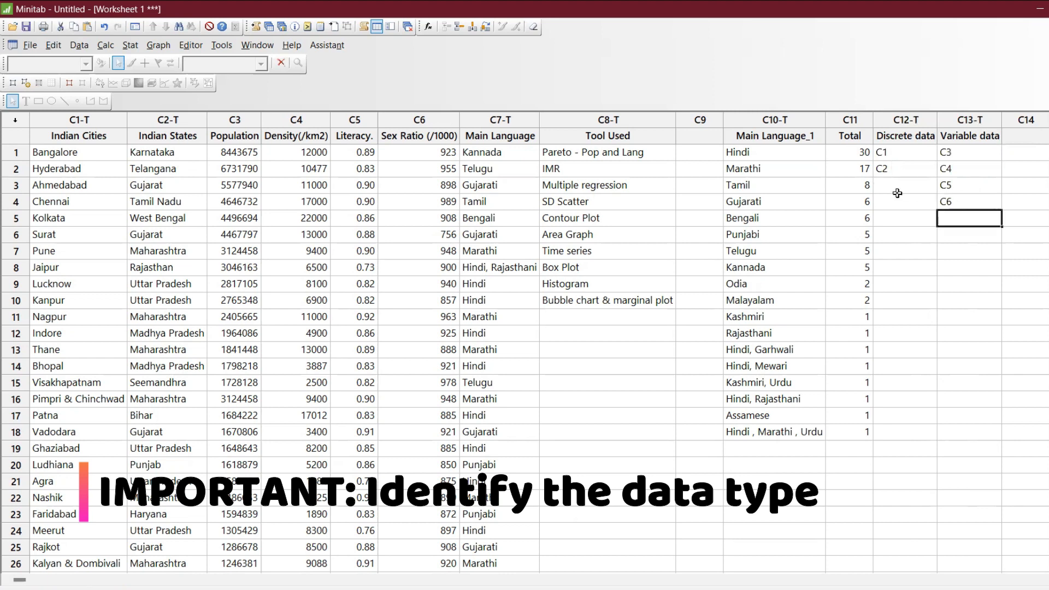
Add C7 and C8 to rows 3 and 4 of the Discrete data column.
left_click(891, 181)
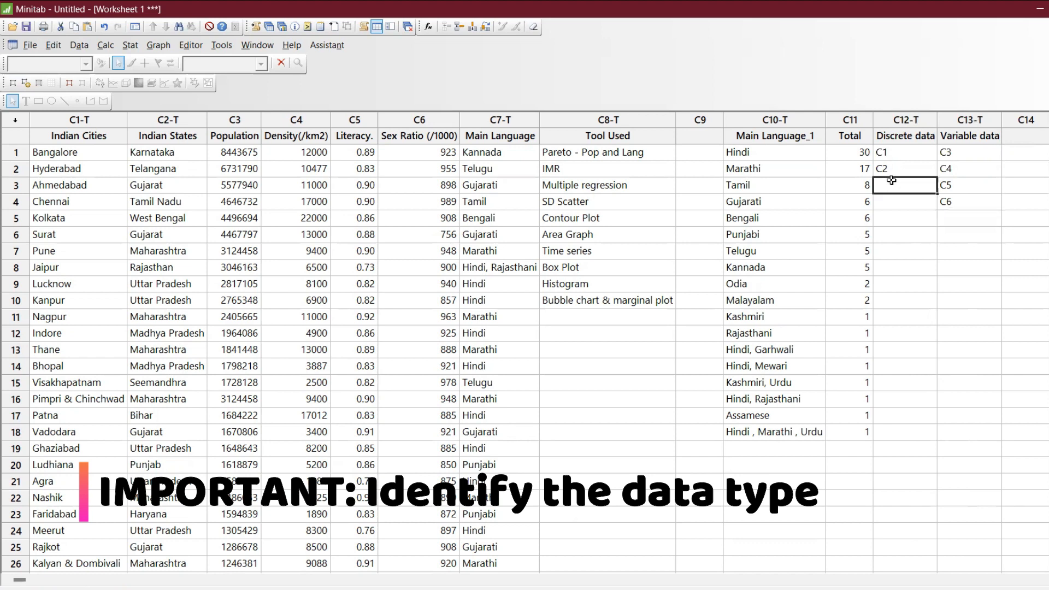
type("C7")
key("Return")
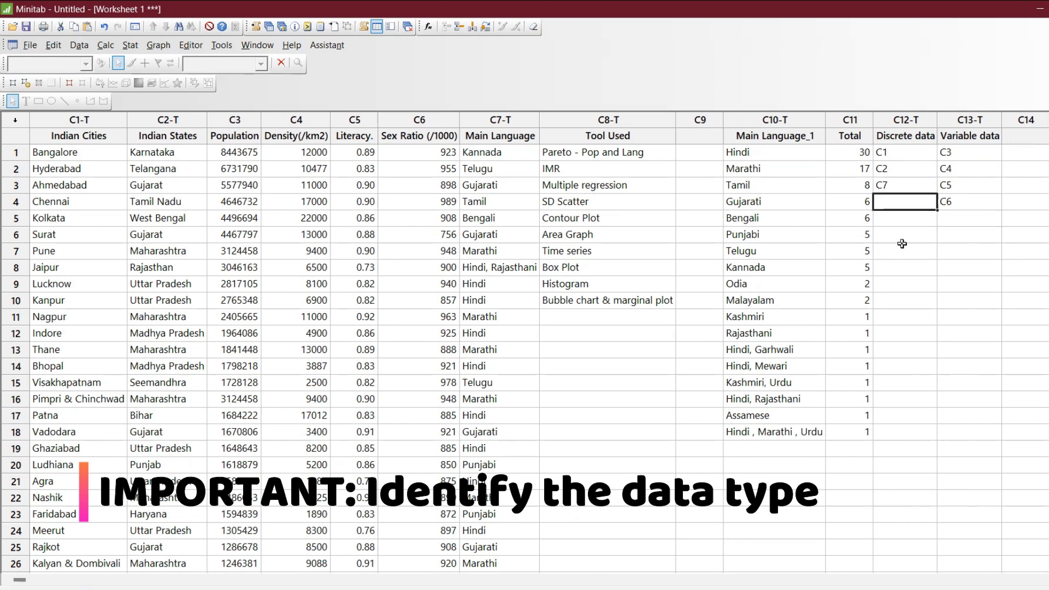
type("C8")
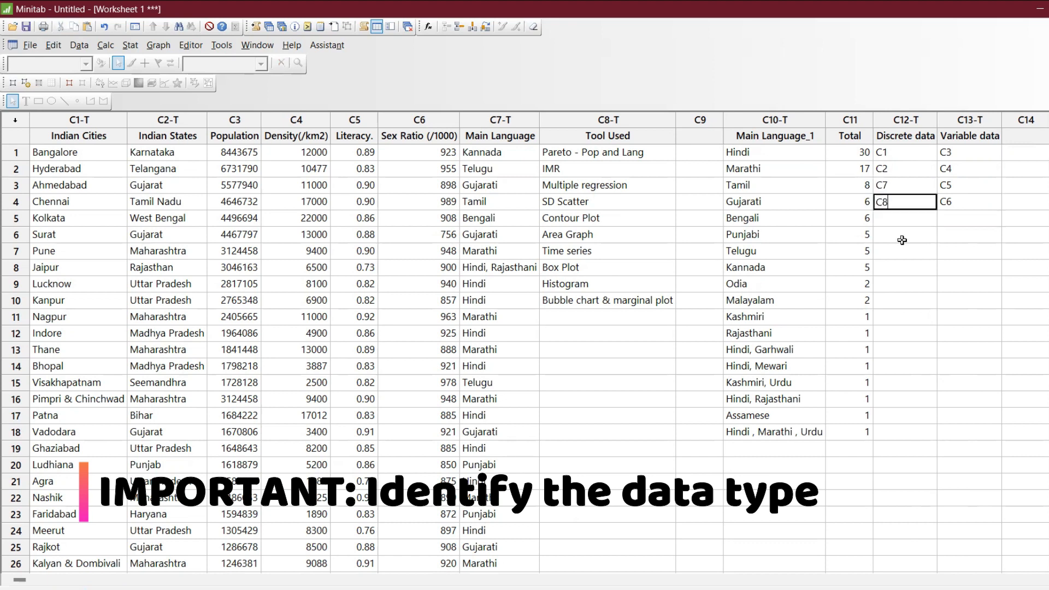
key("Return")
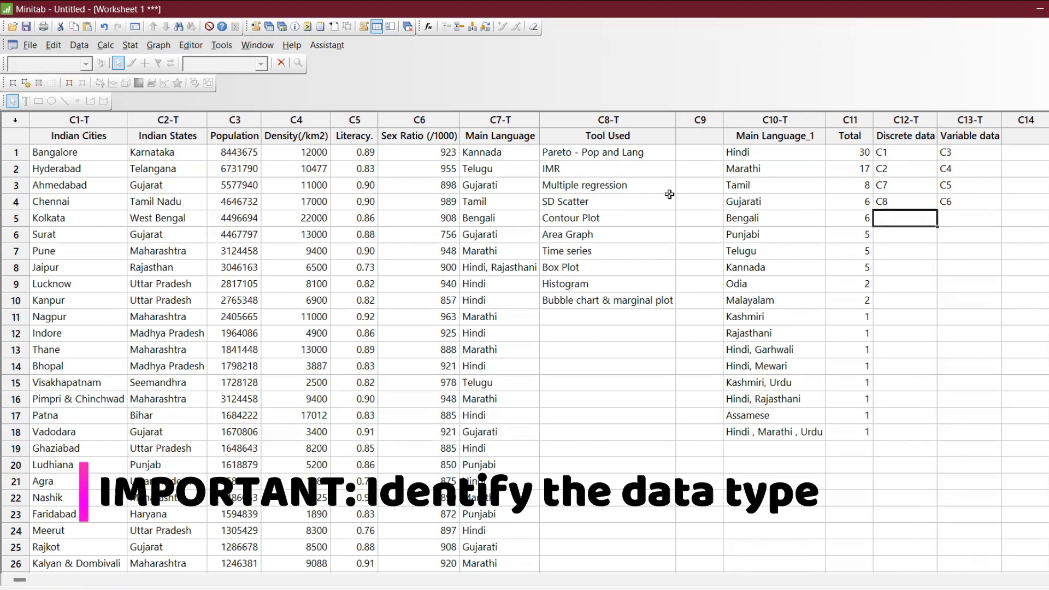
Look through the Indian Cities records from the top of the worksheet down to the end of the data.
left_click(90, 172)
key("Down")
key("Down")
key("Down")
key("Down")
key("Down")
key("Down")
key("Down")
key("Down")
key("Down")
key("Down")
key("Down")
key("Down")
key("Down")
key("Down")
key("Down")
key("Down")
key("Down")
key("Down")
key("Down")
key("Down")
key("Down")
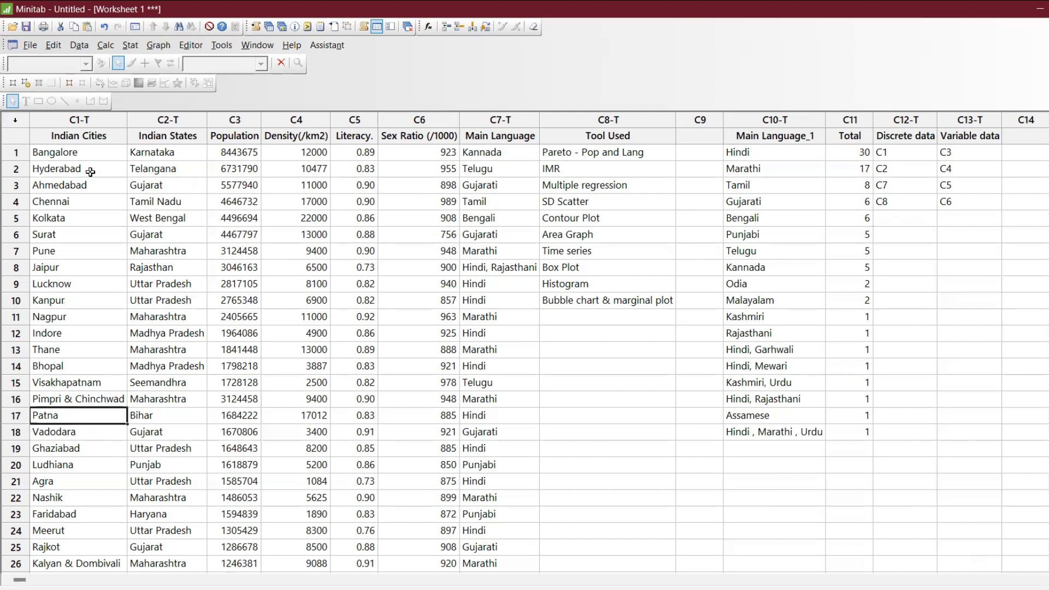
key("Down")
key("Down")
key("Down")
key("Down")
key("Down")
key("Down")
key("Down")
key("Down")
key("Down")
key("Down")
key("Down")
key("Down")
key("Down")
key("Down")
key("Down")
key("Down")
key("Down")
key("Down")
key("Down")
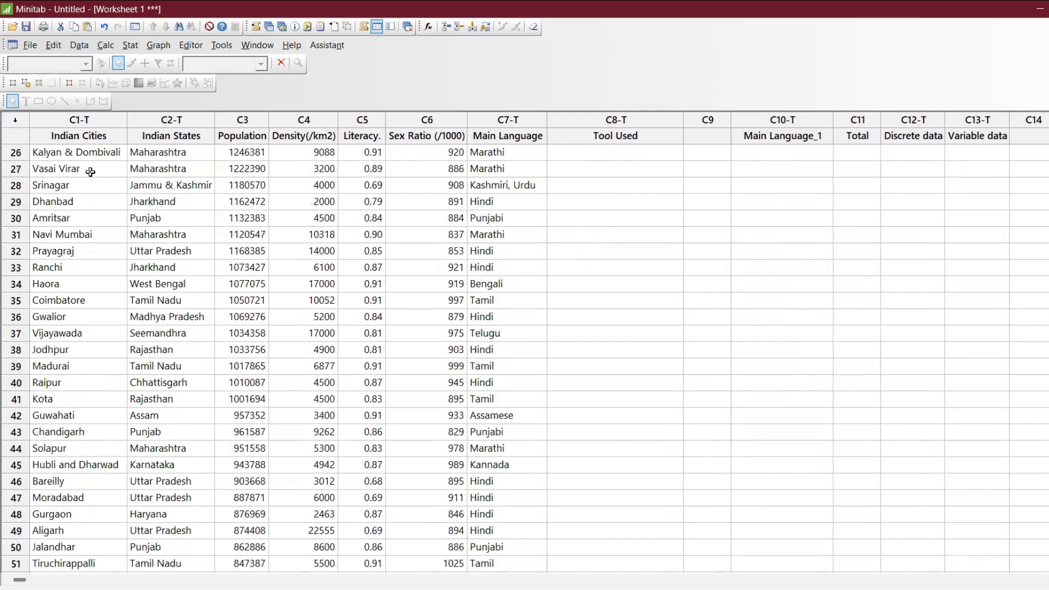
key("Down")
key("Down")
key("Down")
key("Down")
key("Down")
key("Down")
key("Down")
key("Down")
key("Down")
key("Down")
key("Down")
key("Down")
key("Down")
key("Down")
key("Down")
key("Down")
key("Down")
key("Down")
key("Down")
key("Down")
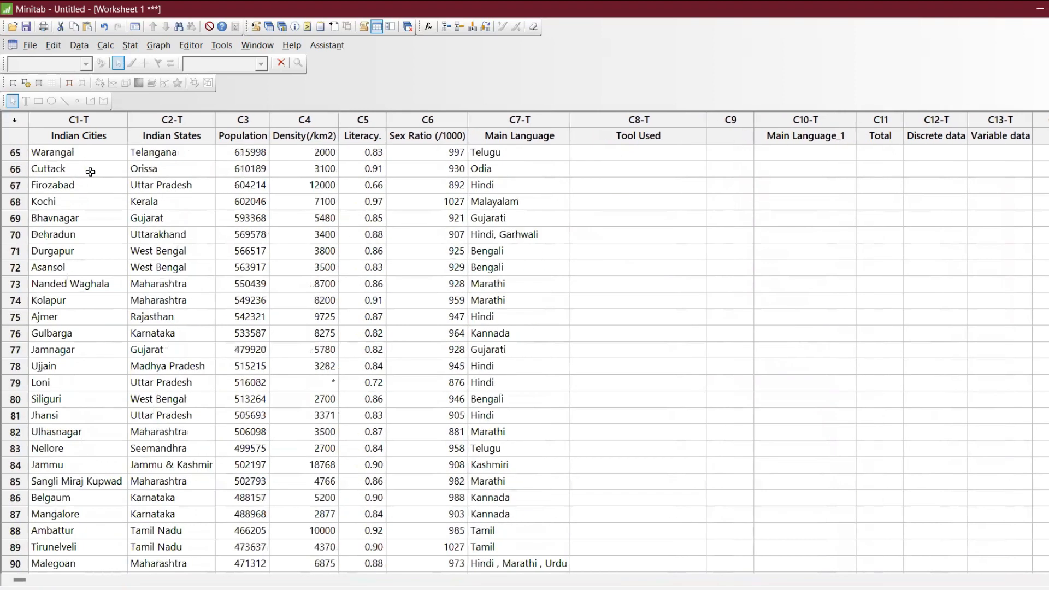
key("Down")
key("Down")
key("Down")
key("Down")
key("Down")
key("Down")
key("Down")
key("Down")
key("Down")
key("Down")
key("Down")
key("Down")
key("Down")
key("Down")
key("Up")
key("Up")
key("Up")
key("Up")
key("Up")
key("Up")
key("Up")
key("Up")
key("Up")
key("Up")
key("Up")
key("Up")
key("Up")
key("Up")
key("Up")
key("Up")
key("Up")
key("Up")
key("Up")
key("Up")
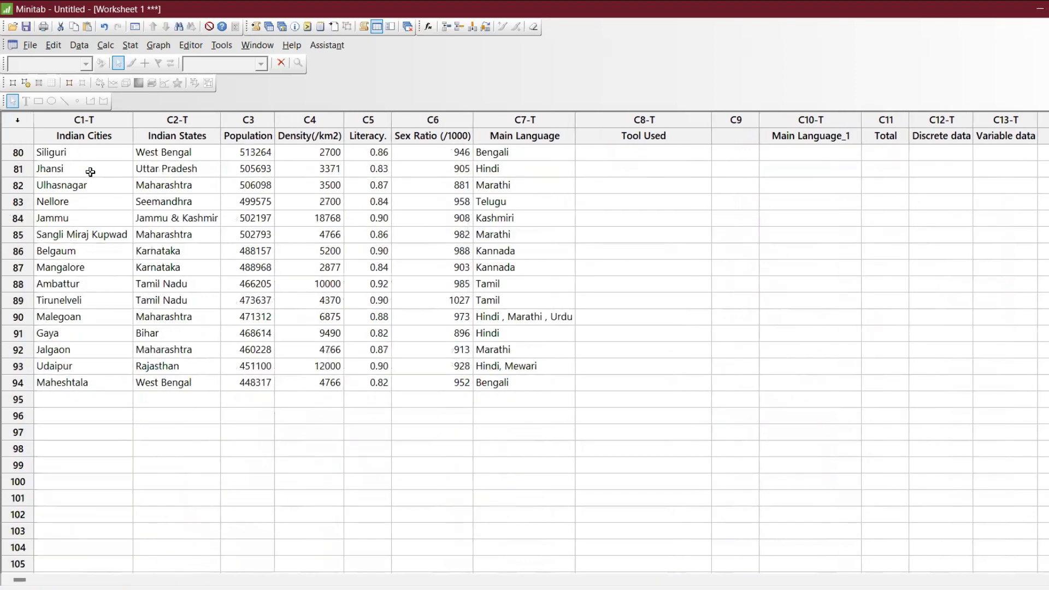
Review the Indian Cities records from the end of the data back up to the first row.
key("Up")
key("Up")
key("Up")
key("Up")
key("Up")
key("Up")
key("Up")
key("Up")
key("Up")
key("Up")
key("Up")
key("Up")
key("Up")
key("Up")
key("Up")
key("Up")
key("Up")
key("Up")
key("Up")
key("Up")
key("Up")
key("Up")
key("Up")
key("Up")
key("Up")
key("Up")
key("Up")
key("Up")
key("Up")
key("Up")
key("Up")
key("Up")
key("Up")
key("Up")
key("Up")
key("Up")
key("Up")
key("Up")
key("Up")
key("Up")
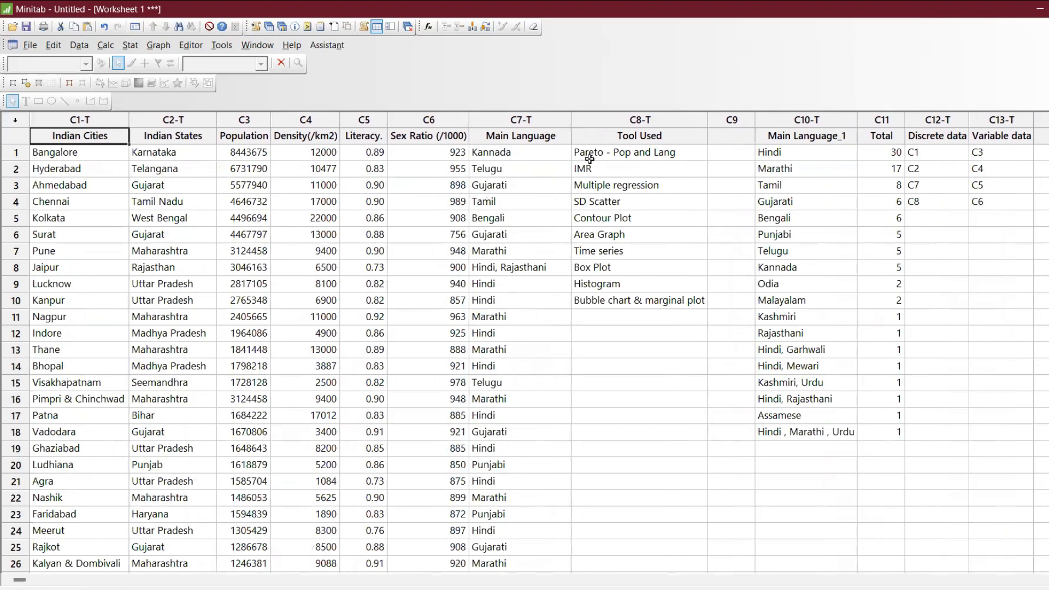
Create a Pareto chart of Indian Cities with Population as frequencies, combining remaining defects after 90 percent.
left_click(130, 45)
mouse_move(164, 134)
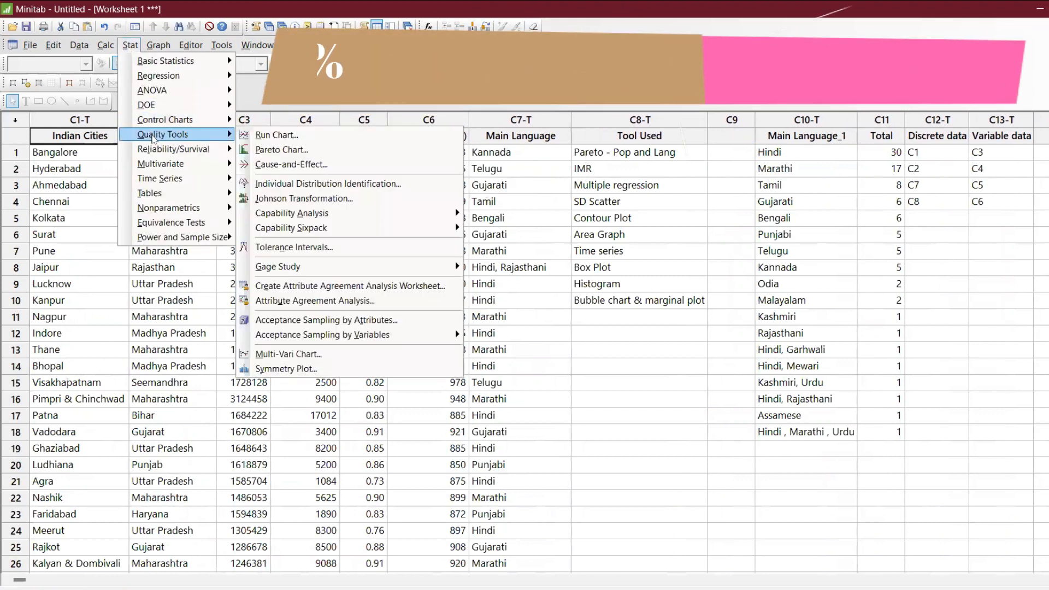
left_click(281, 150)
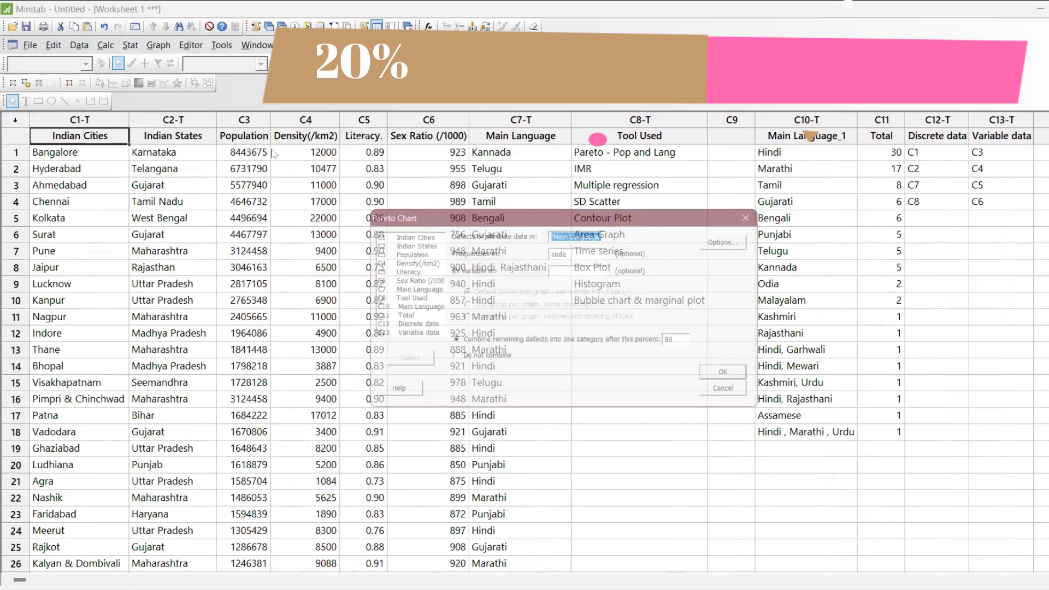
key("F3")
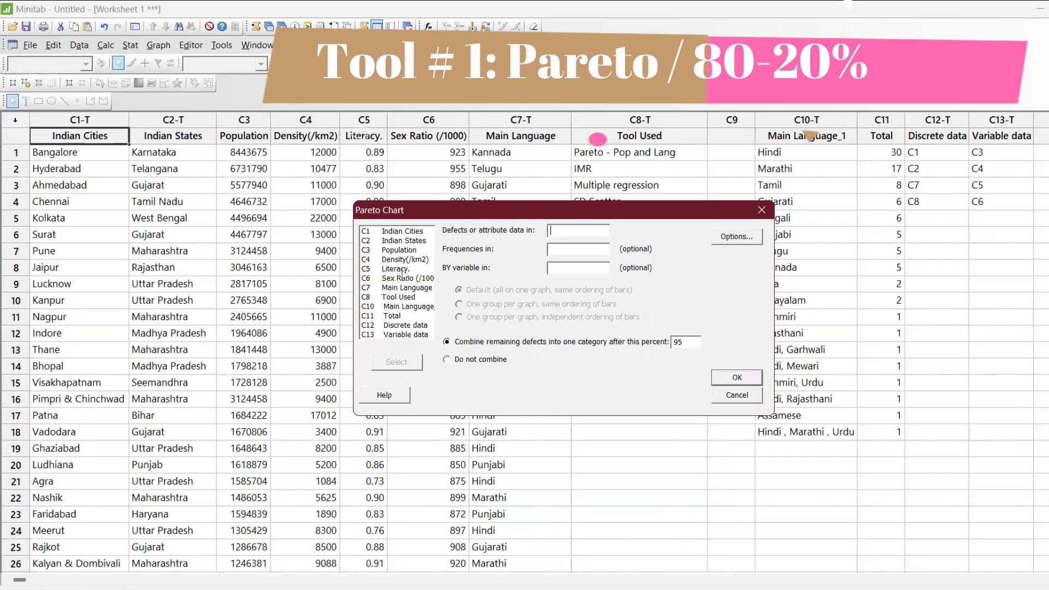
double_click(394, 233)
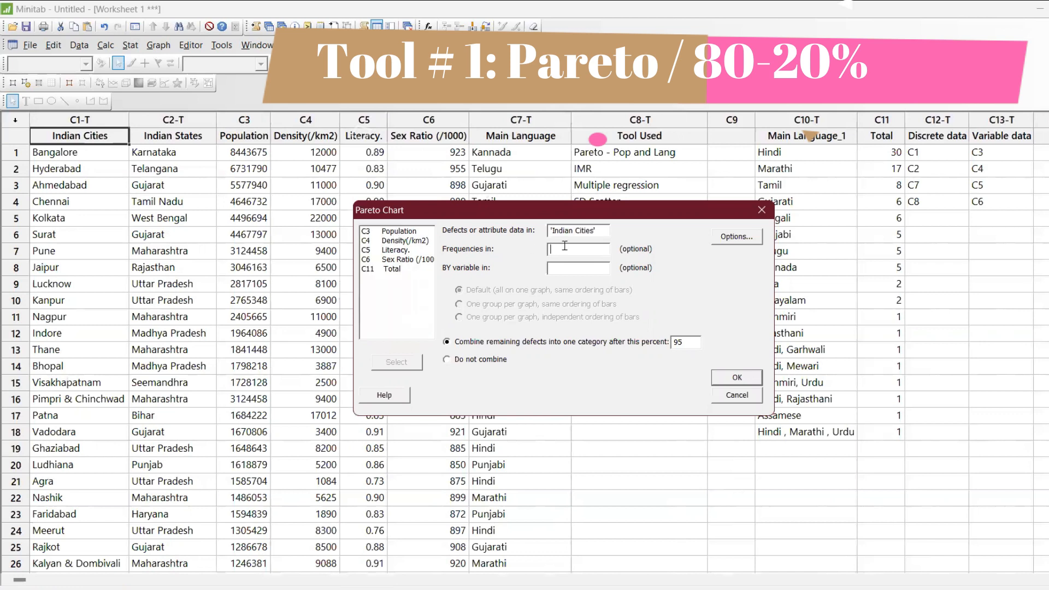
double_click(399, 231)
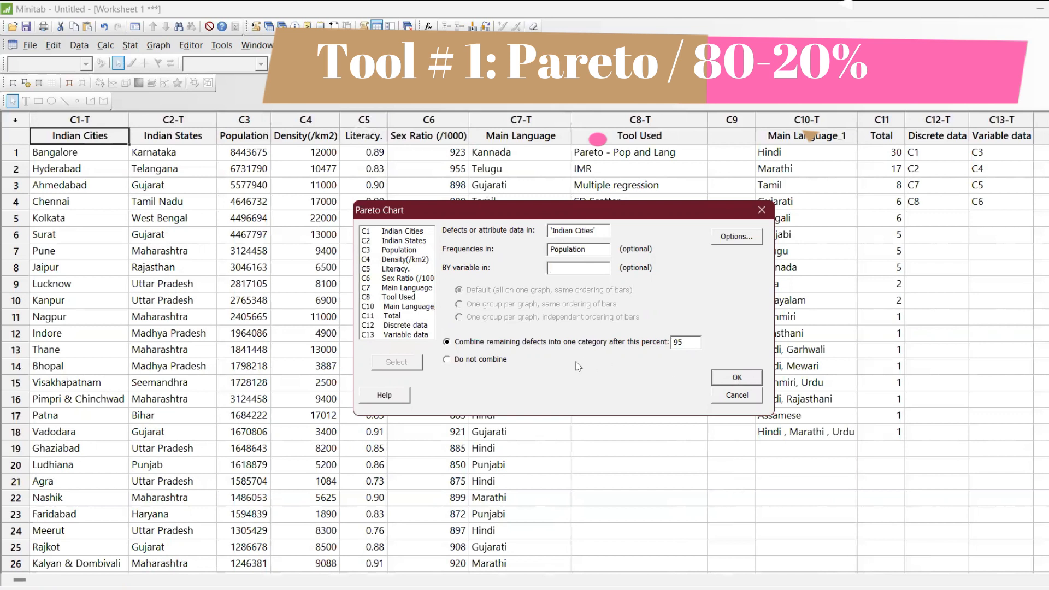
left_click(688, 340)
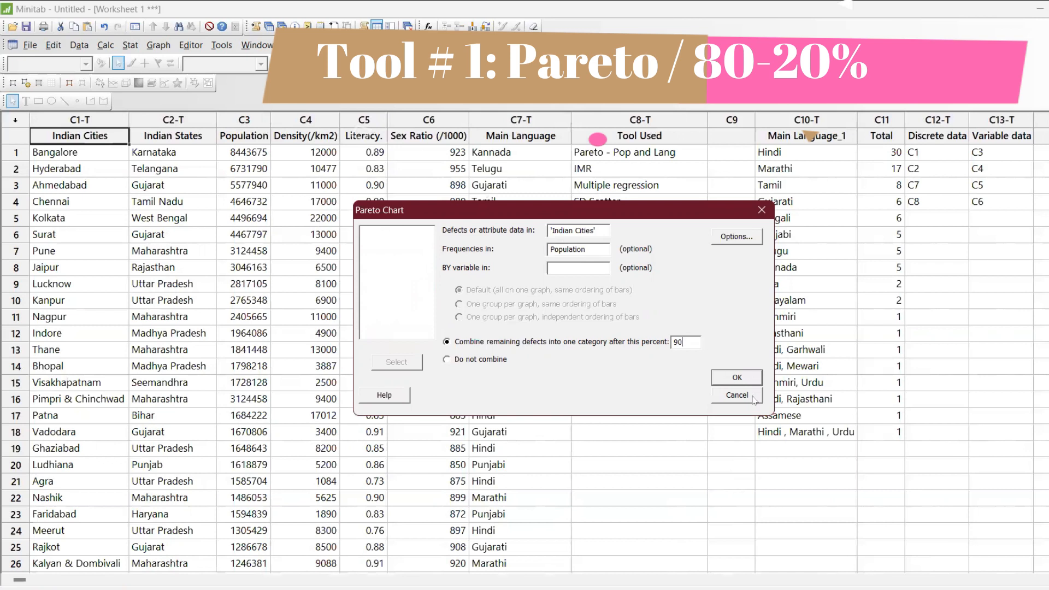
left_click(744, 377)
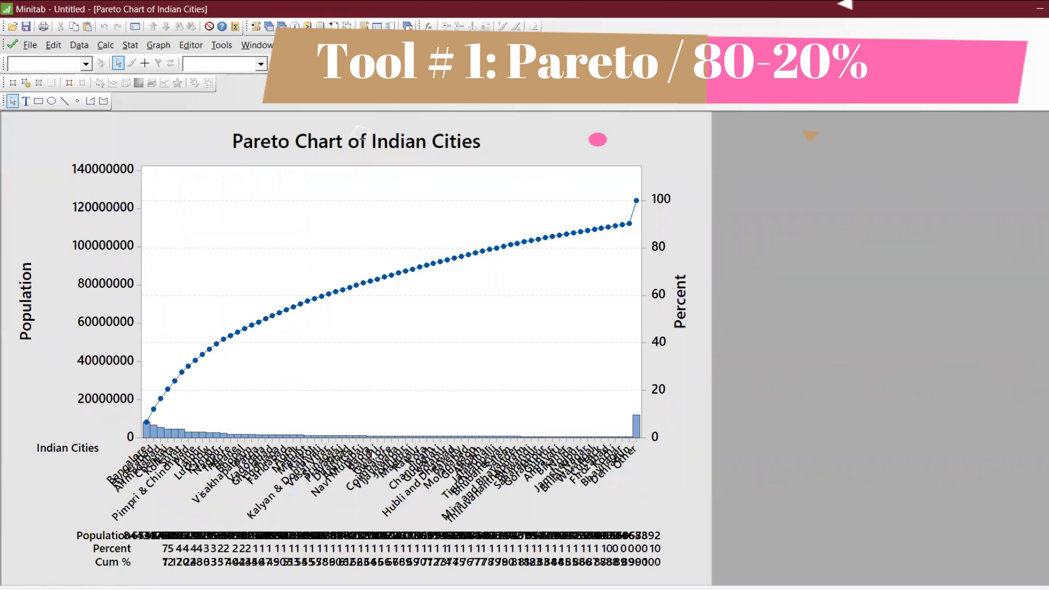
Create another Pareto chart with Indian States as the attribute data, keeping Population as frequencies.
key("ctrl+e")
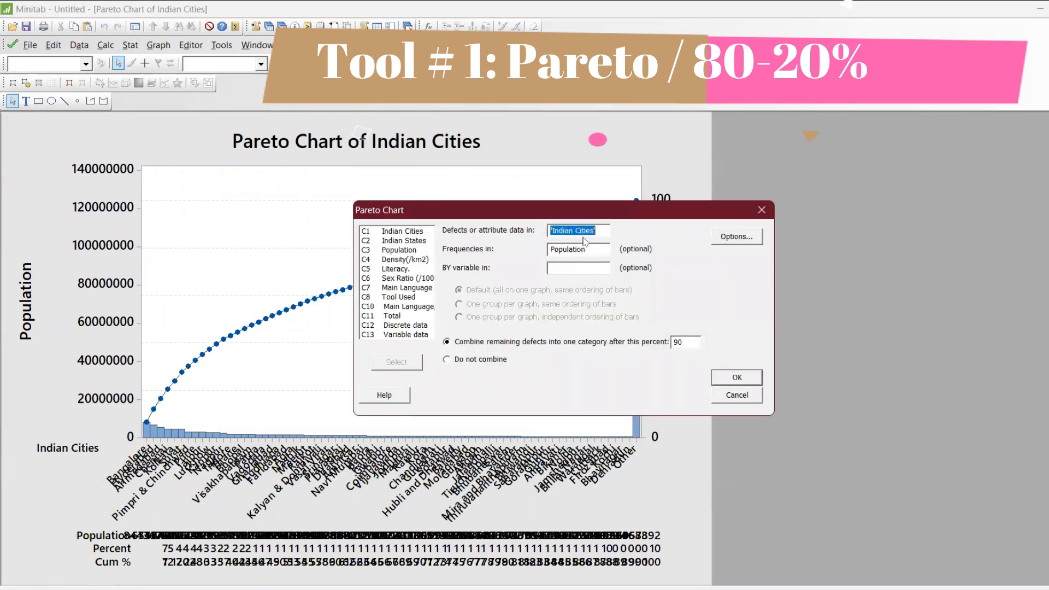
key("Delete")
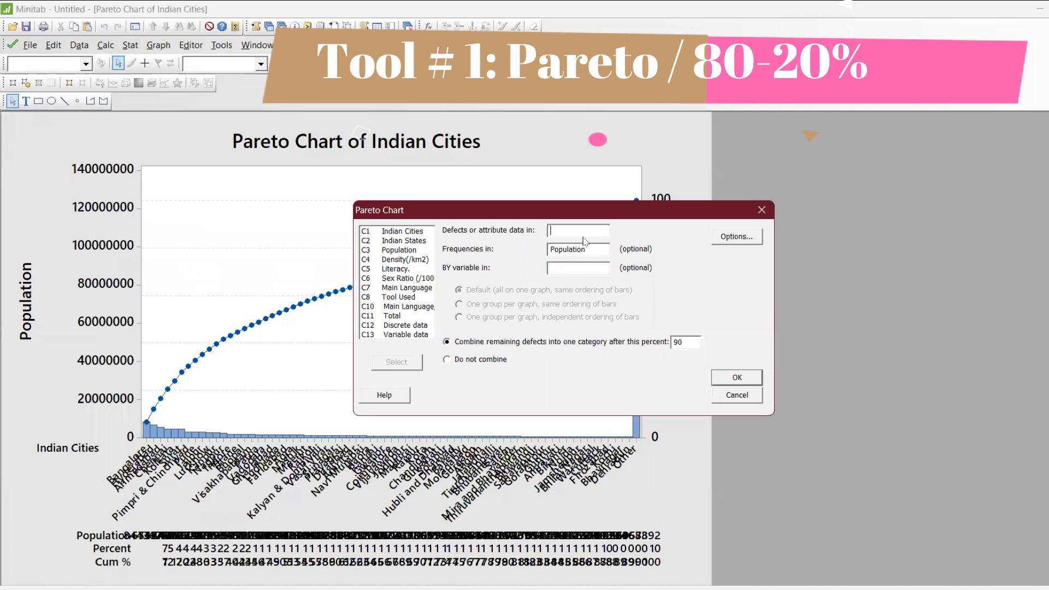
double_click(413, 241)
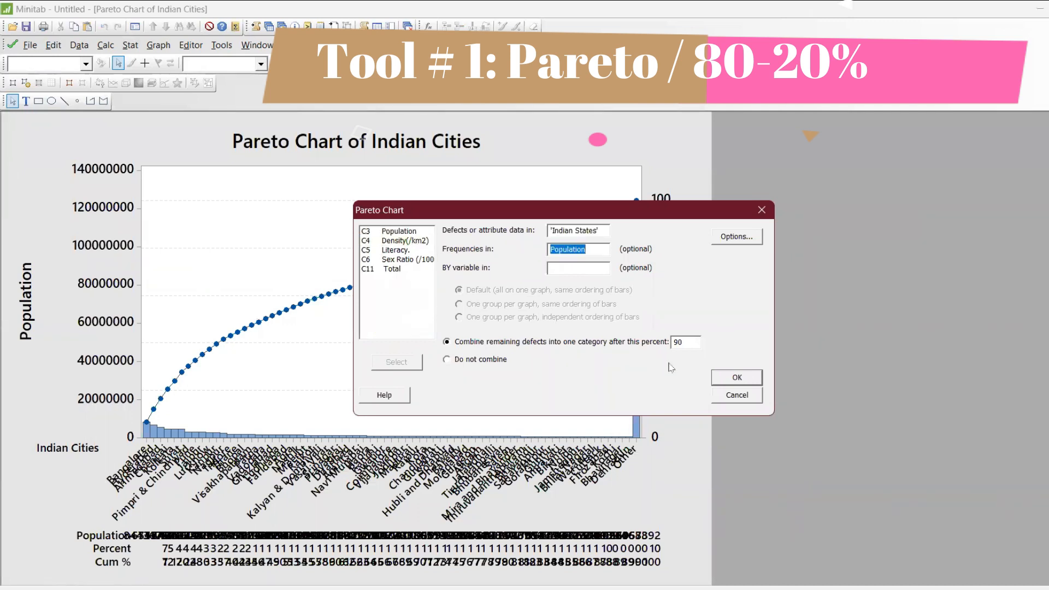
left_click(737, 377)
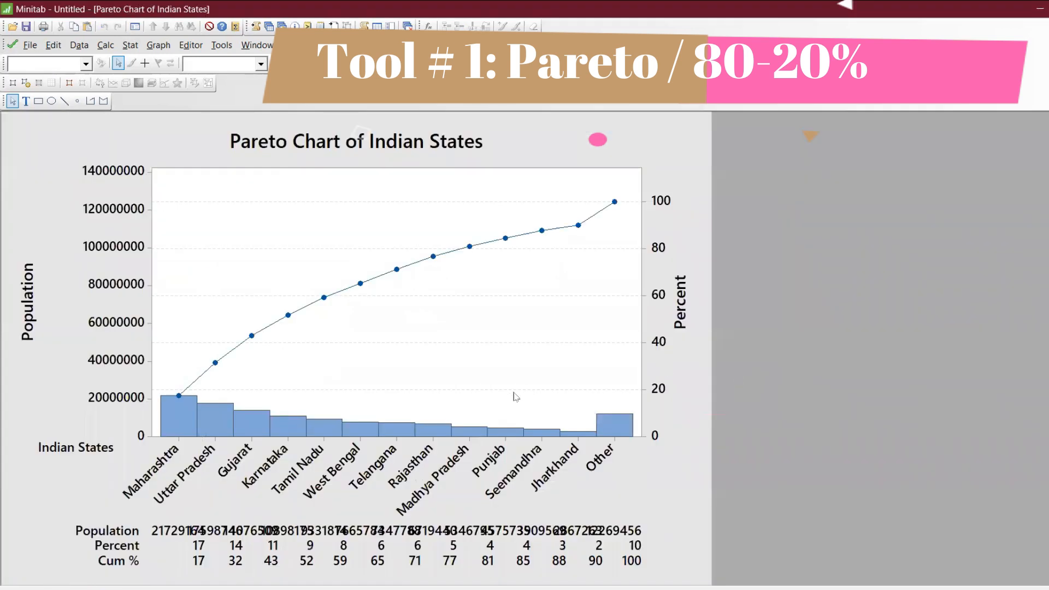
mouse_move(230, 435)
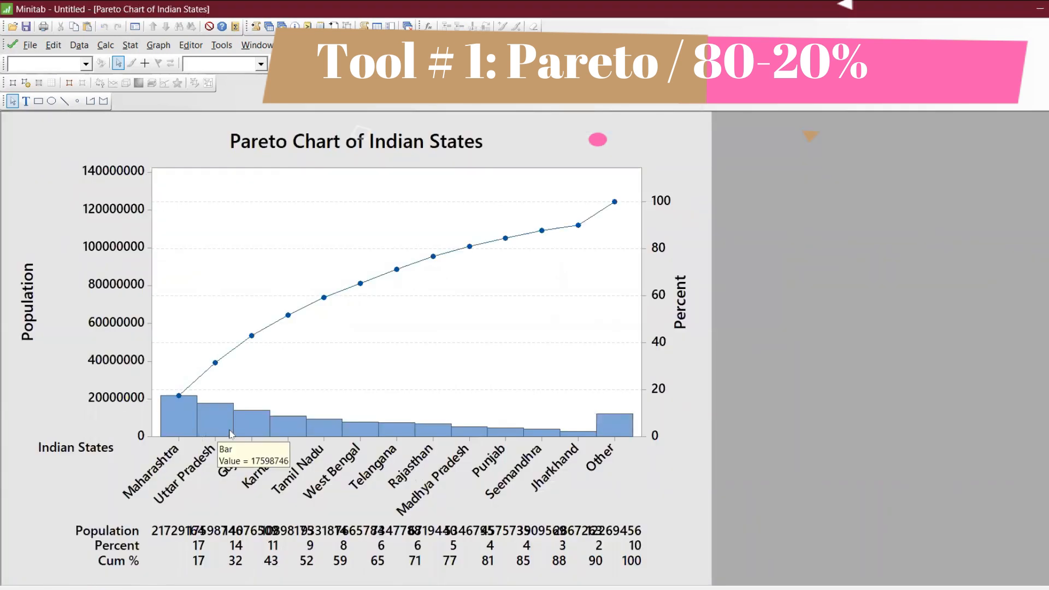
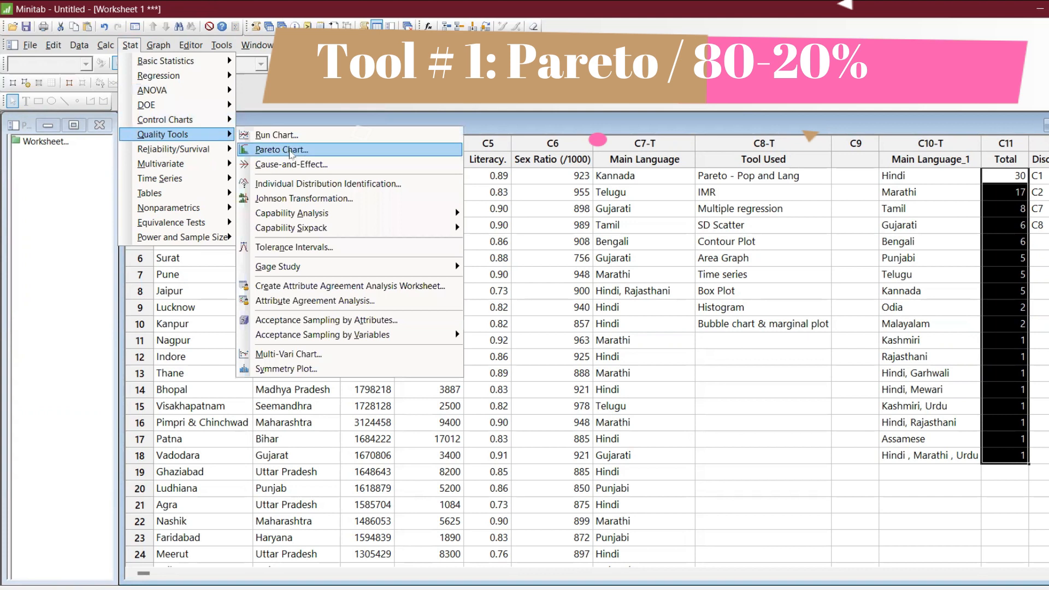
Reset the Pareto chart settings and chart Main Language_1 with Total as frequencies, combining remaining defects after 95 percent.
left_click(298, 151)
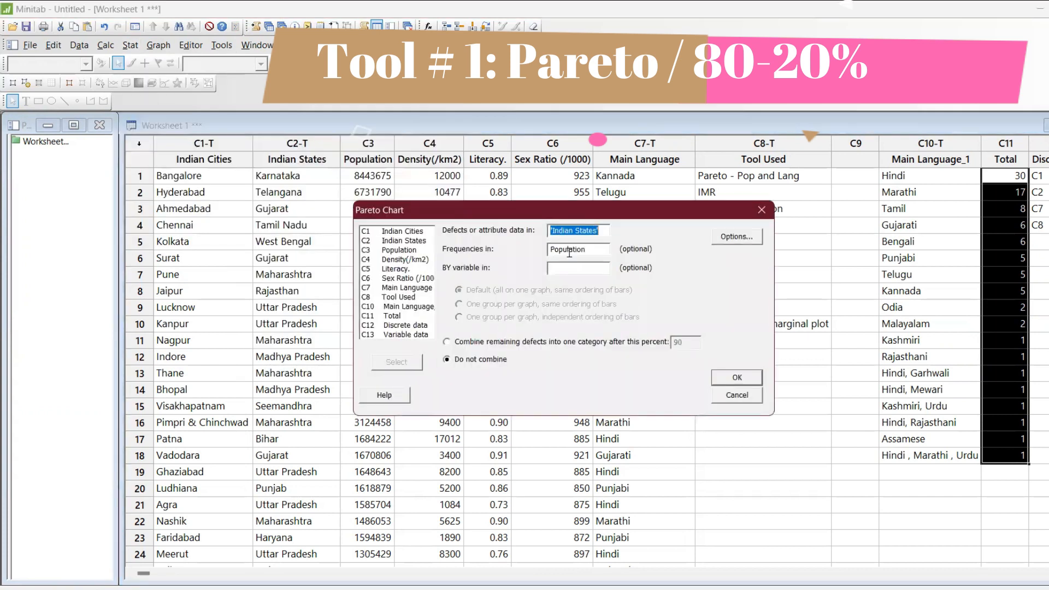
key("F3")
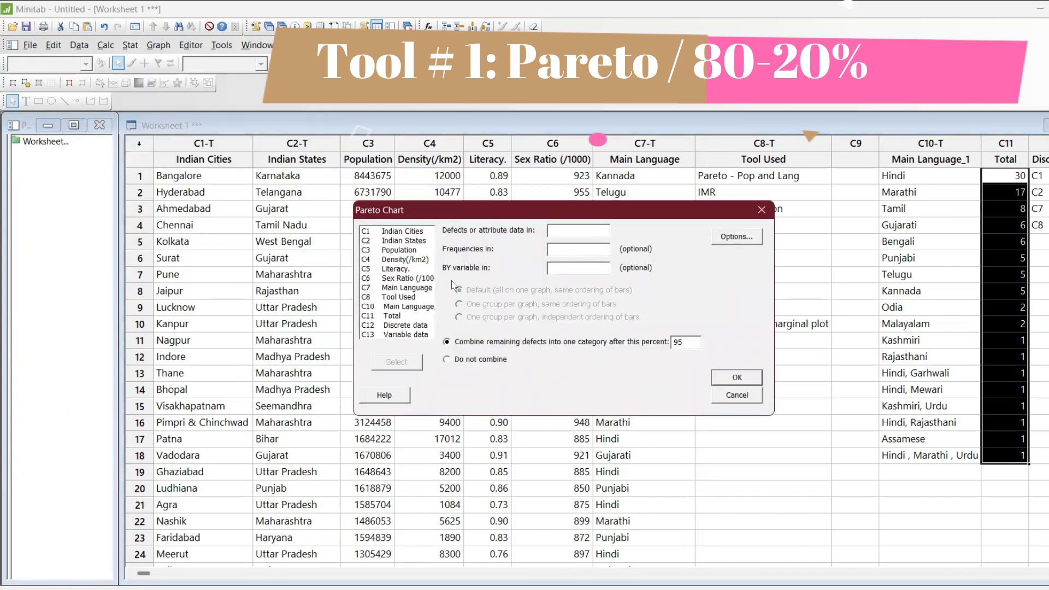
double_click(397, 309)
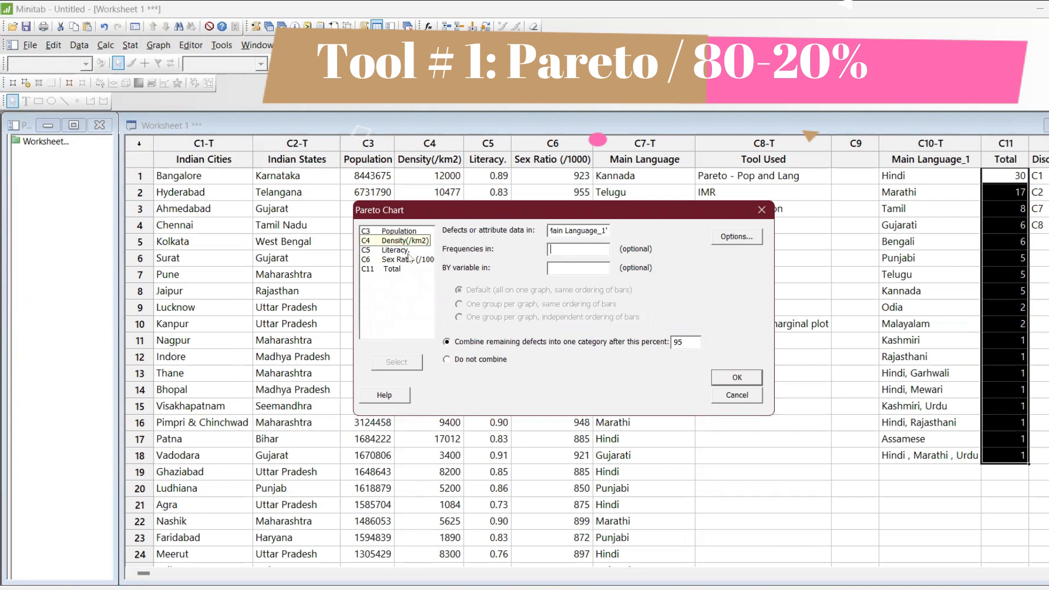
double_click(392, 269)
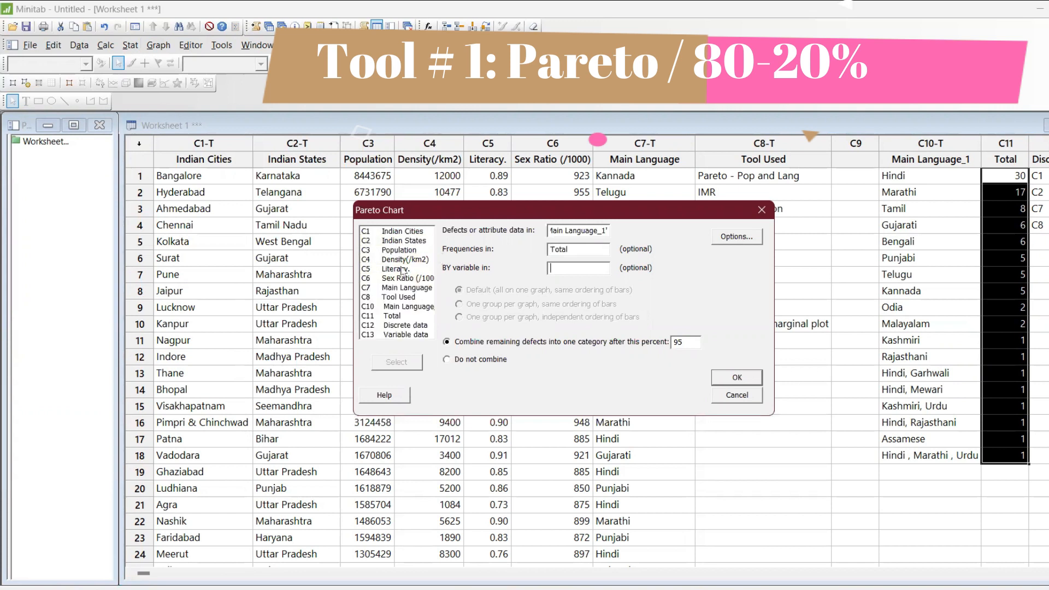
left_click(735, 377)
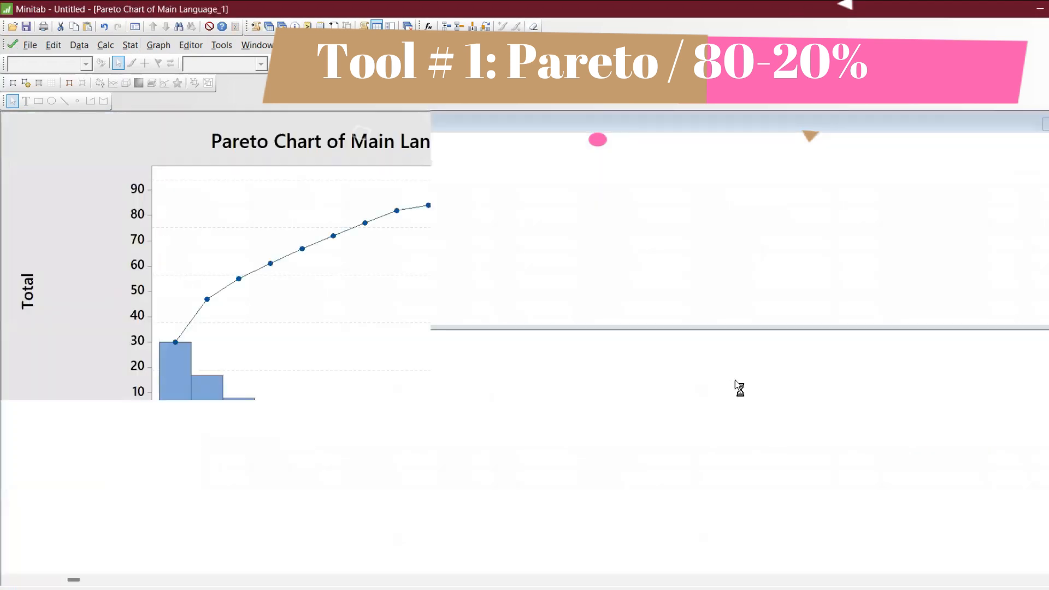
Add reference lines to the language Pareto chart at 80 on the secondary Y scale and at category position 7.
right_click(179, 392)
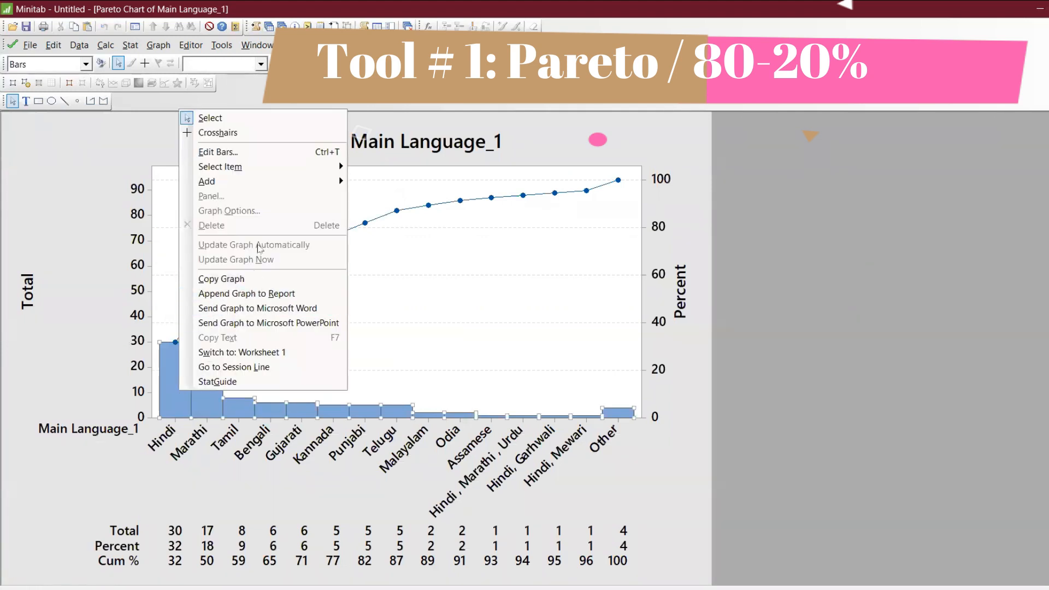
left_click(182, 560)
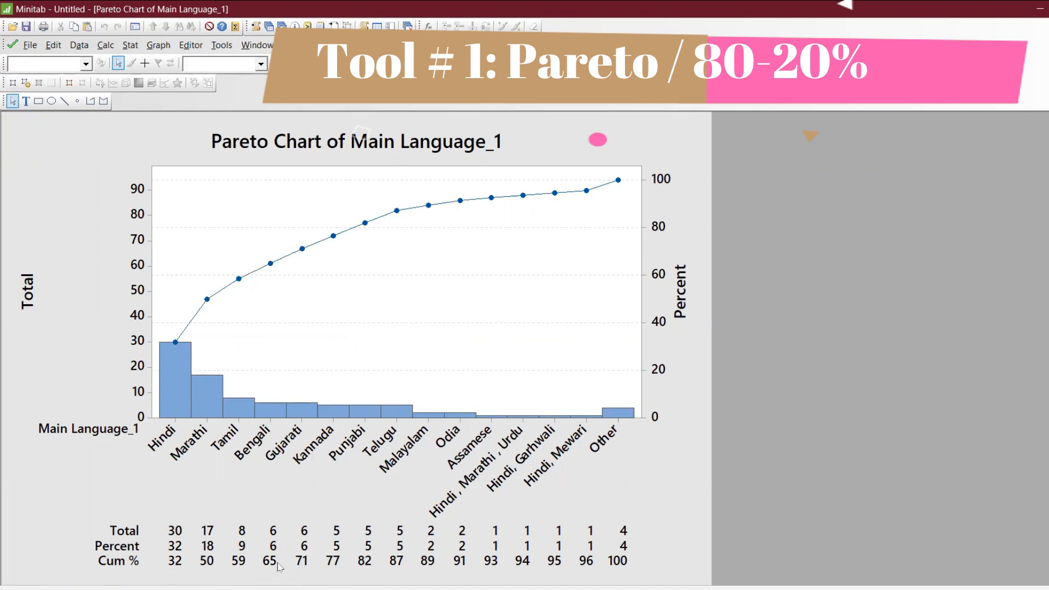
right_click(323, 309)
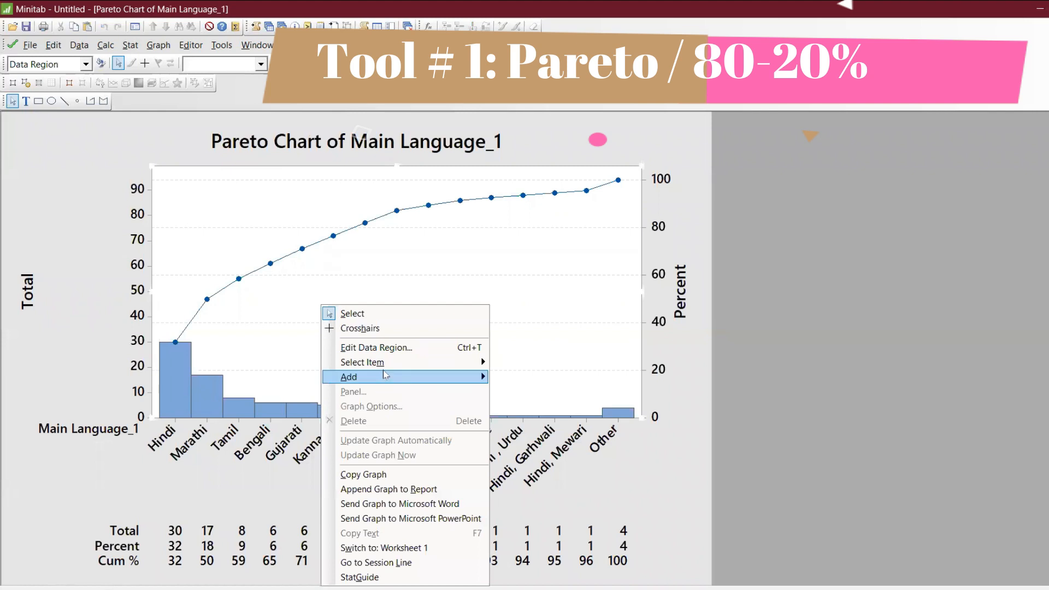
mouse_move(385, 375)
left_click(528, 392)
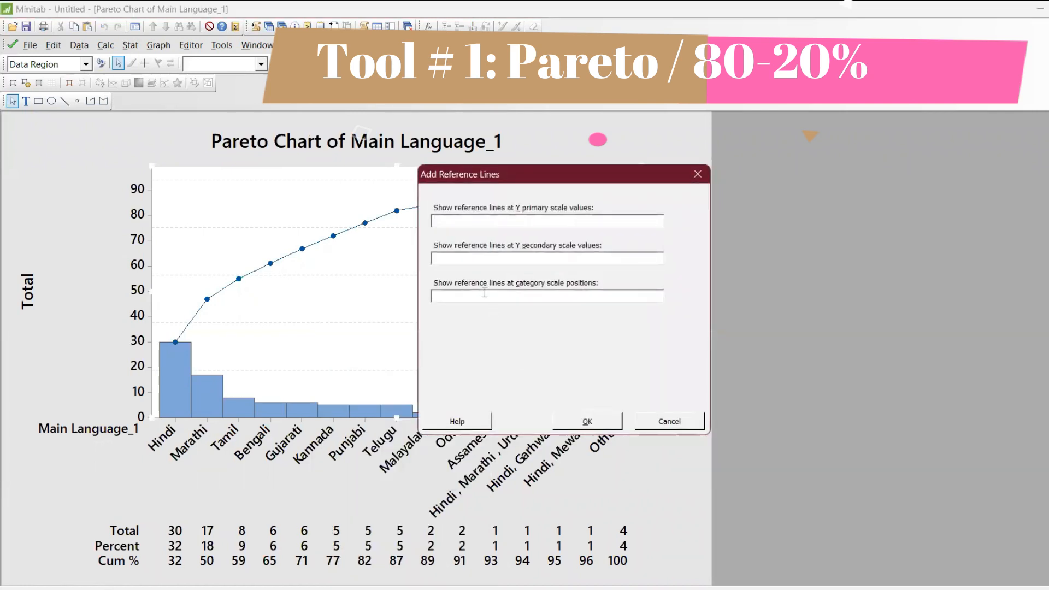
type("780")
key("Return")
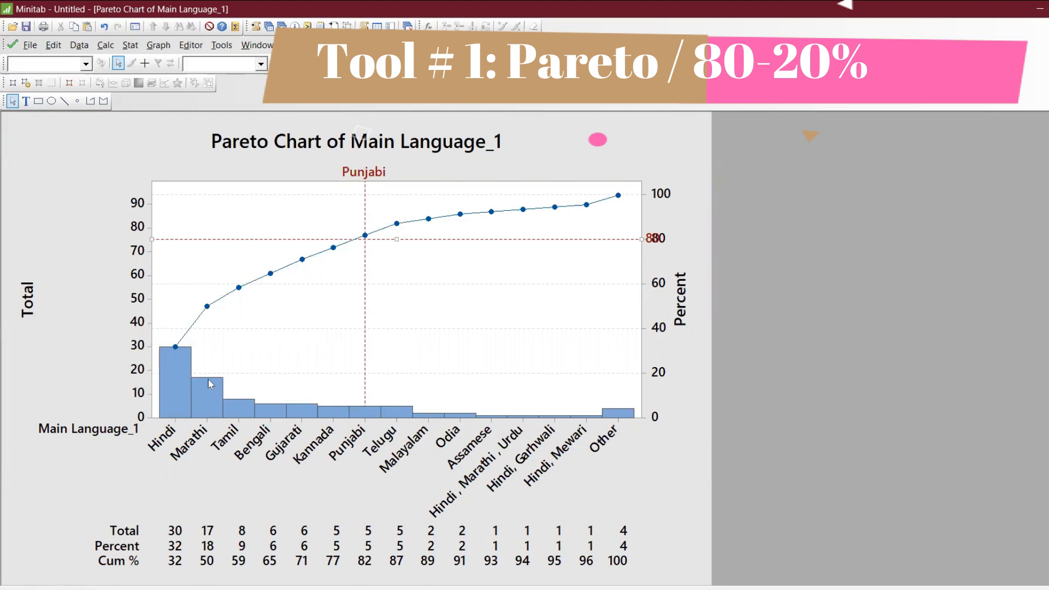
Return to the worksheet and enter Done in column C9 beside the Pareto - Pop and Lang entry.
mouse_move(211, 383)
left_click(269, 27)
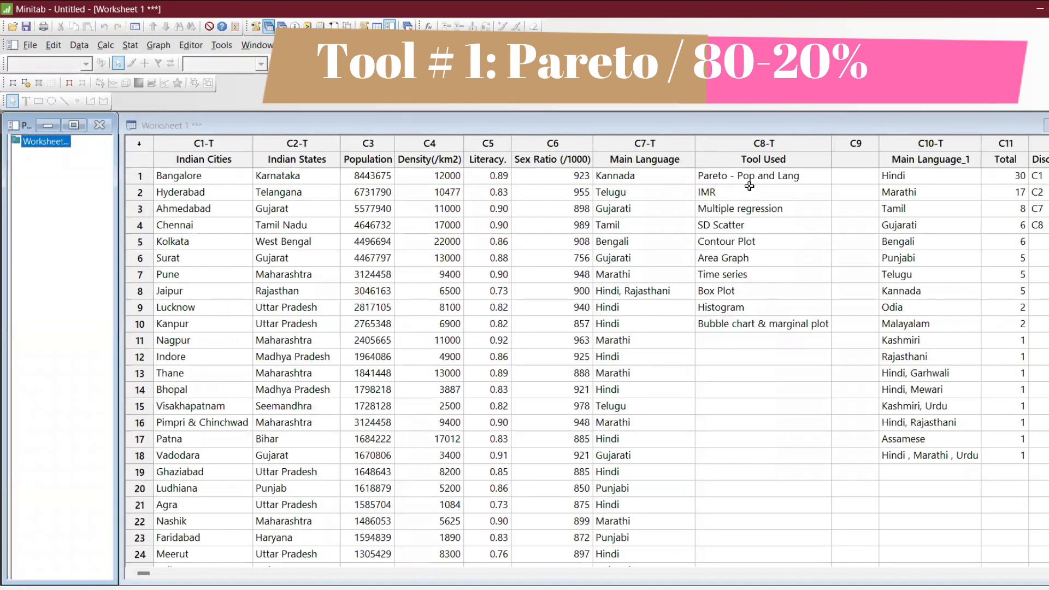
left_click(840, 177)
type("Done")
key("Return")
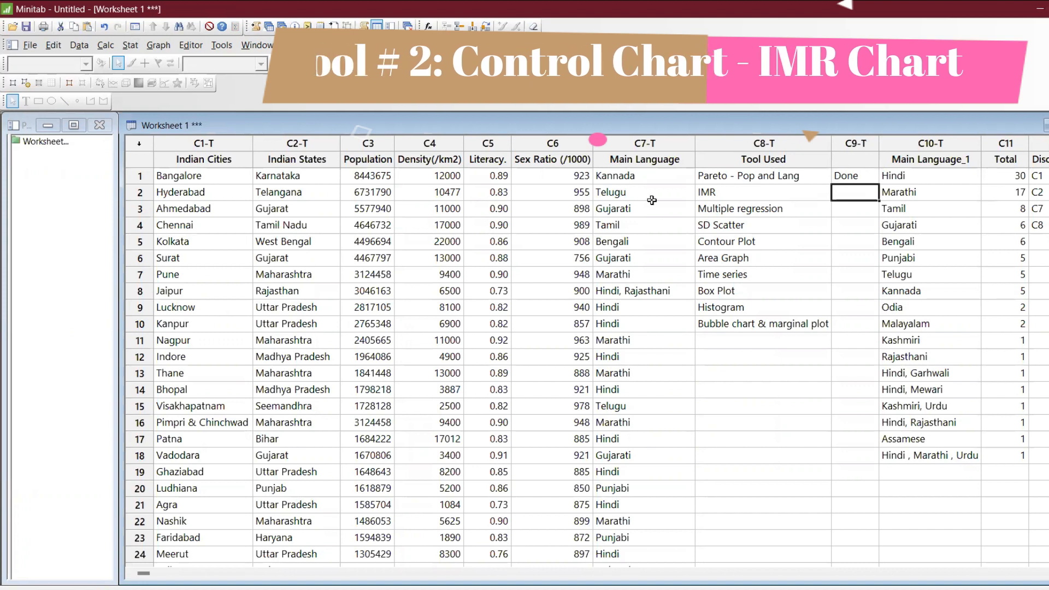
Start an I-MR control chart for individuals with Population as the variable in place of Literacy.
left_click(130, 45)
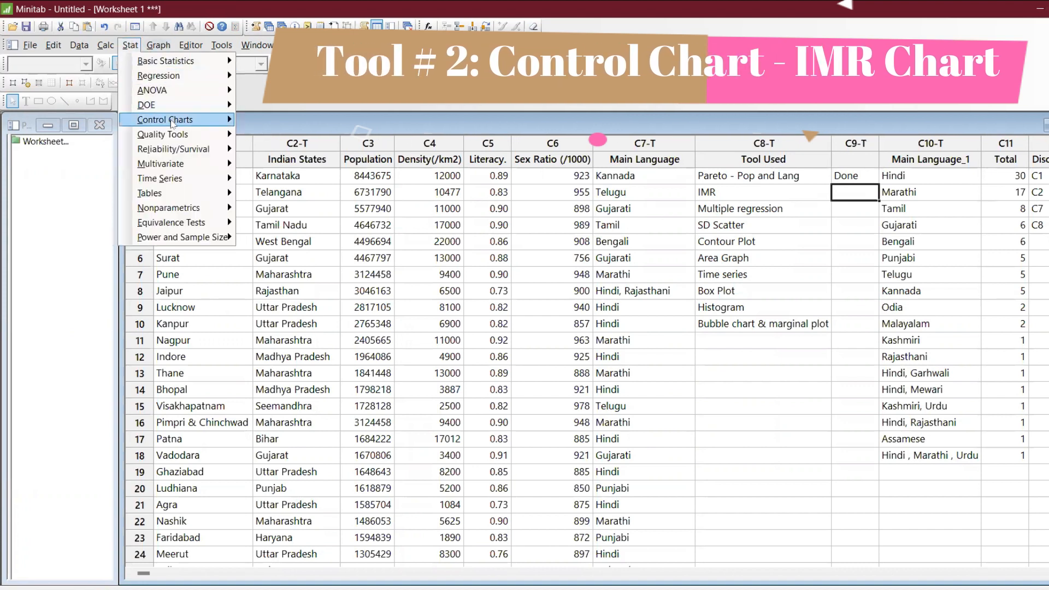
mouse_move(172, 122)
mouse_move(335, 160)
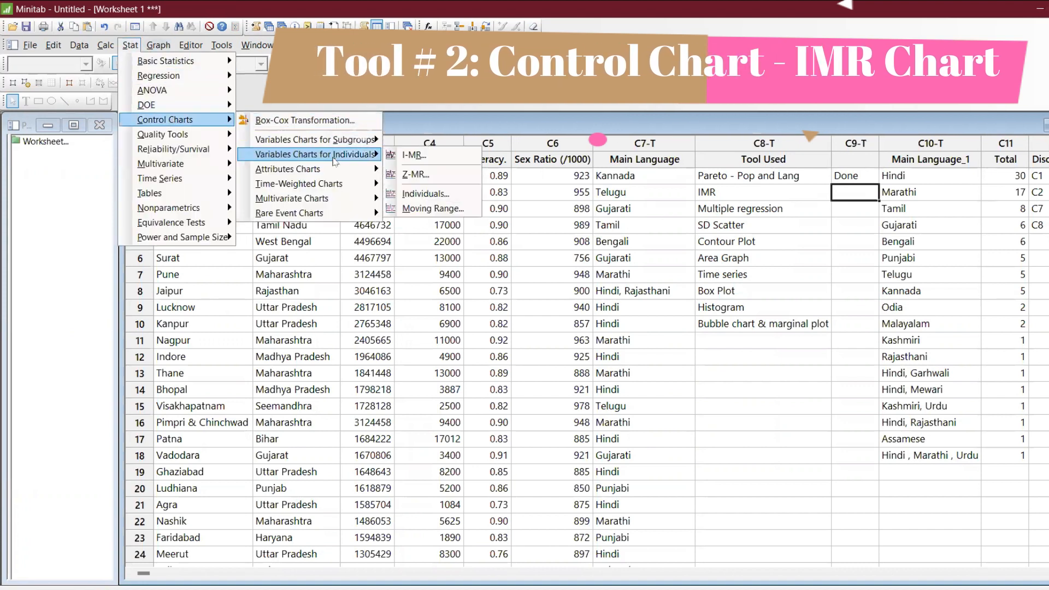
left_click(410, 155)
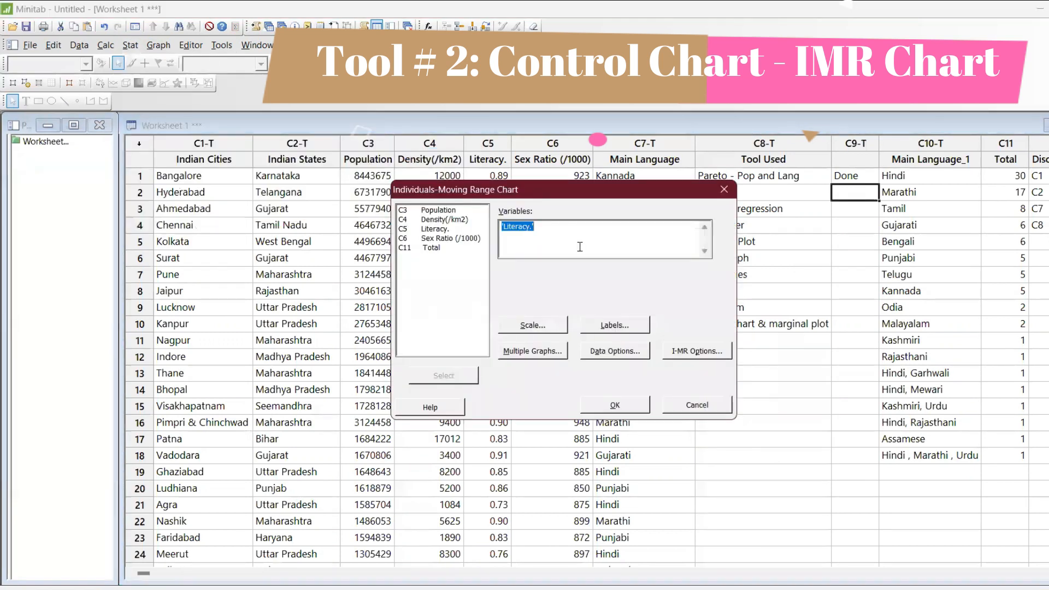
double_click(445, 210)
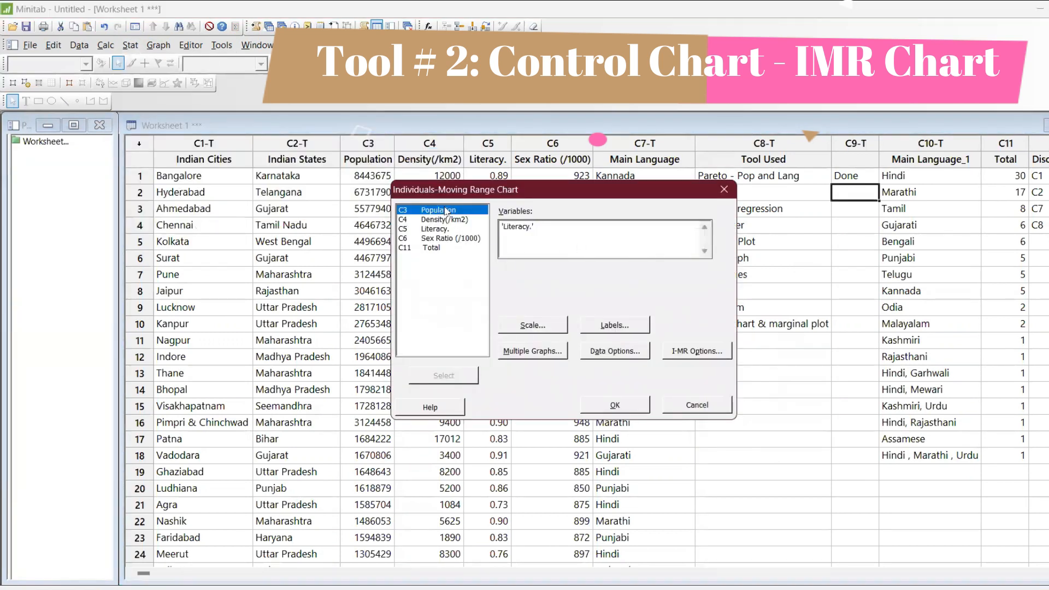
left_click(549, 349)
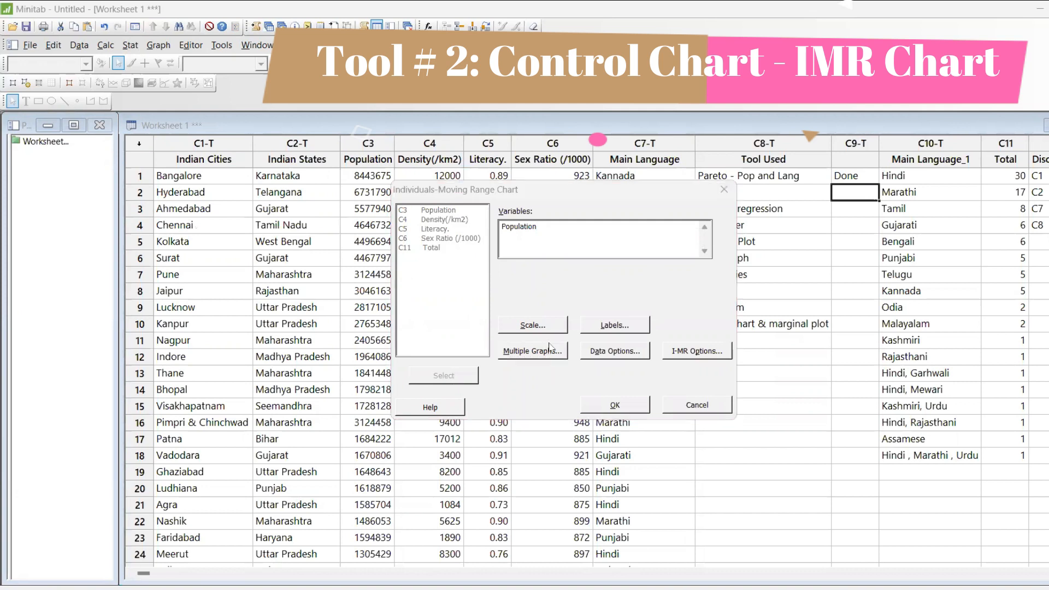
key("Escape")
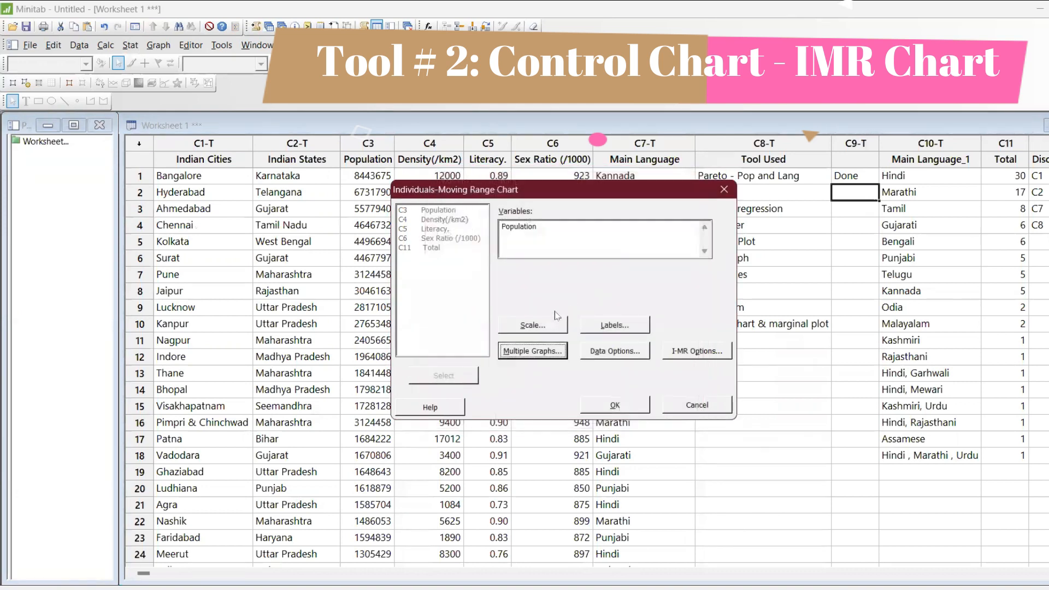
Set the I-MR chart's X scale to use Indian States as the stamp column instead of Indian Cities.
left_click(544, 325)
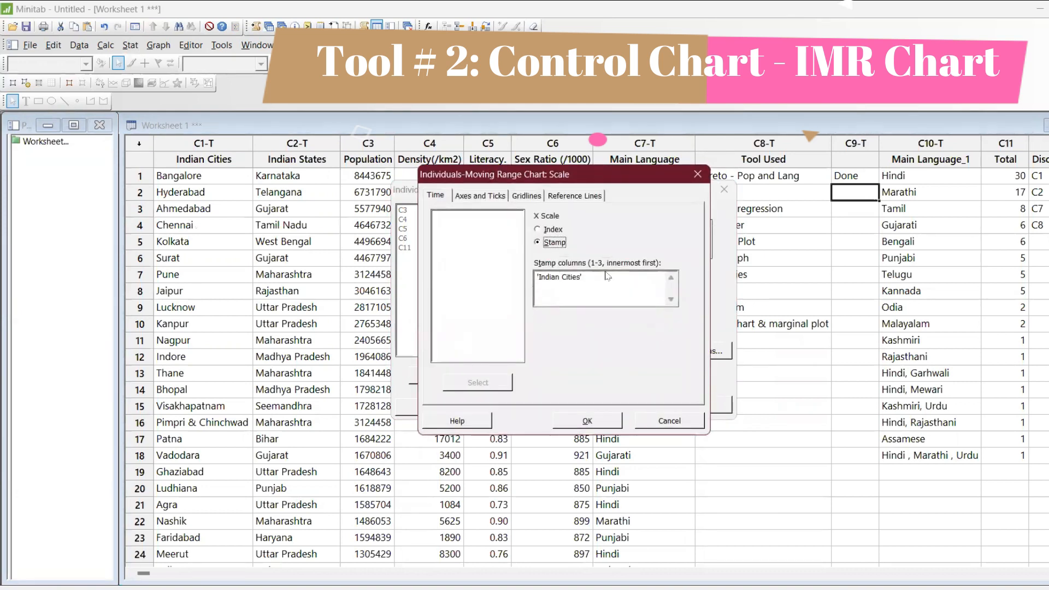
key("Delete")
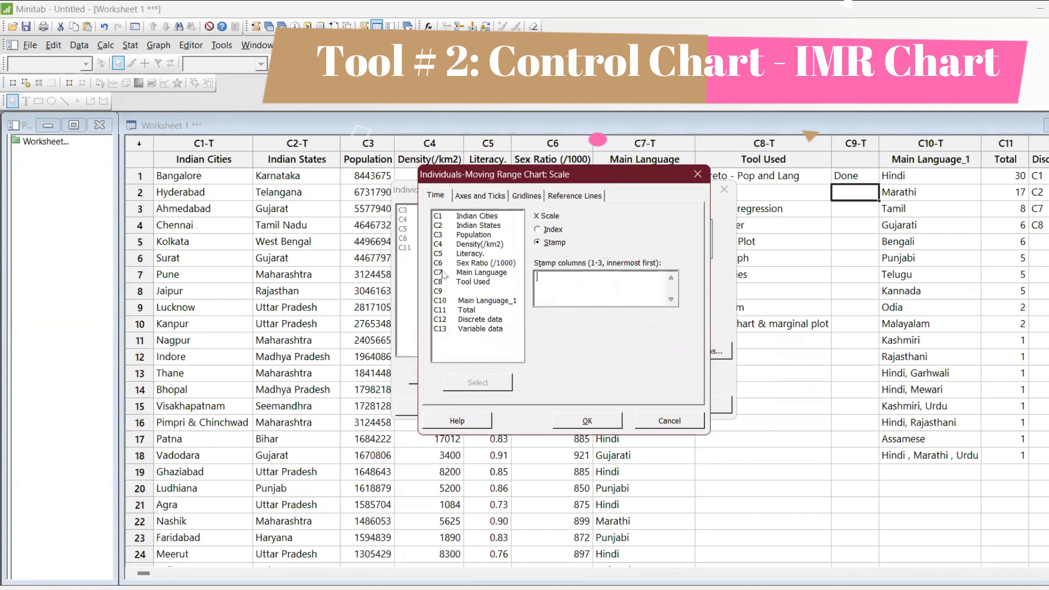
double_click(485, 225)
left_click(588, 420)
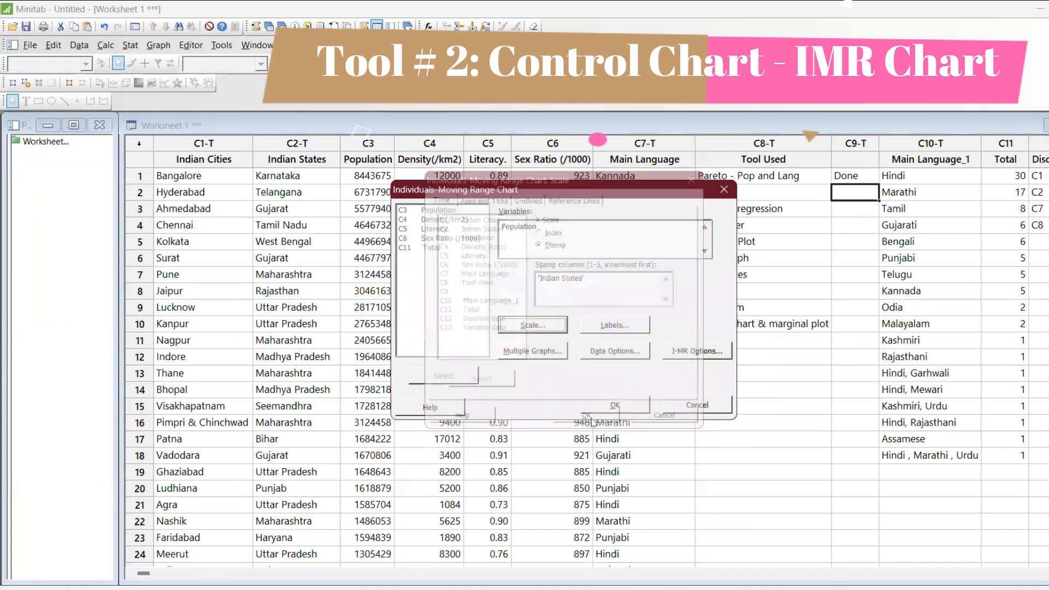
Create the I-MR chart of Population and a second I-MR chart with Literacy as the variable.
left_click(617, 405)
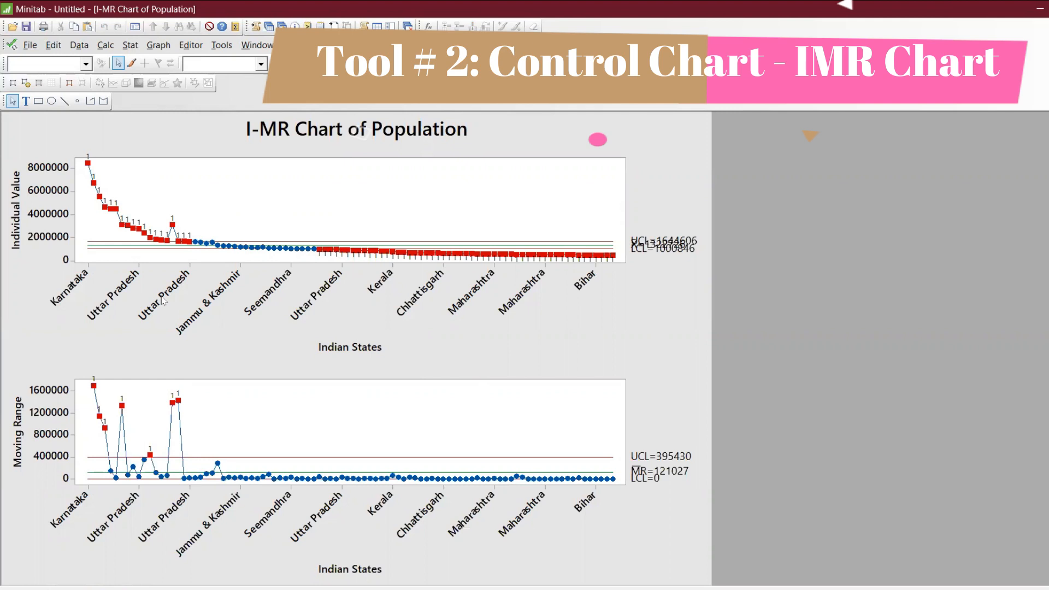
key("ctrl+e")
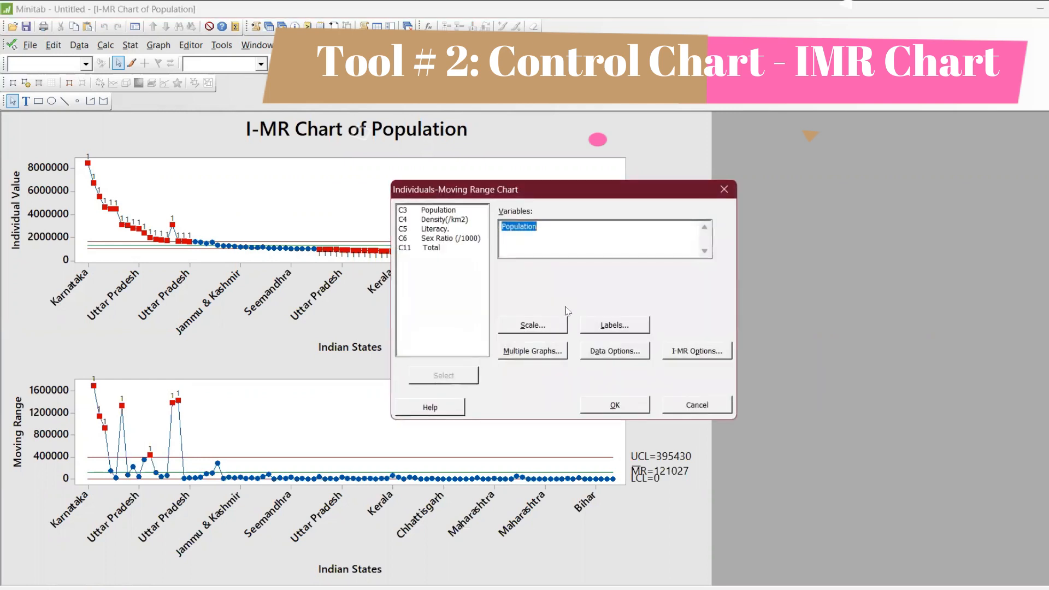
key("Delete")
double_click(443, 230)
left_click(627, 407)
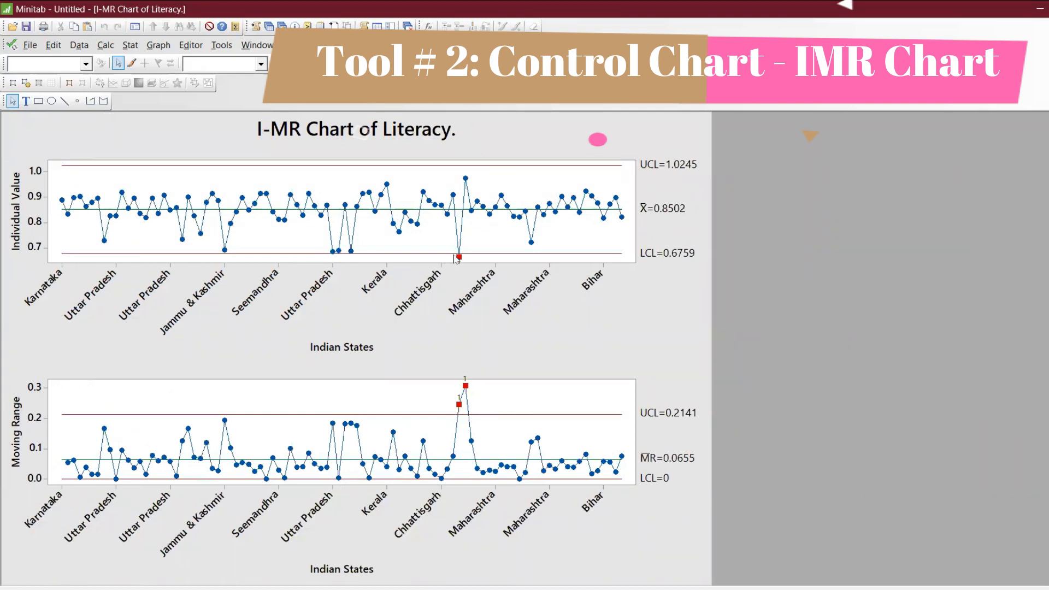
mouse_move(460, 258)
mouse_move(468, 182)
key("ctrl+e")
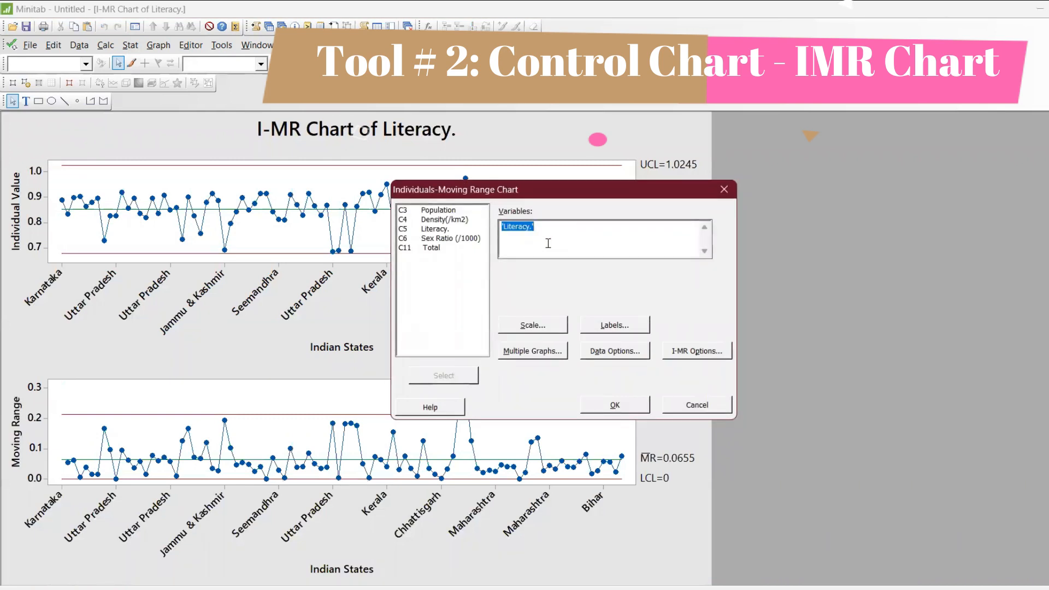
key("Return")
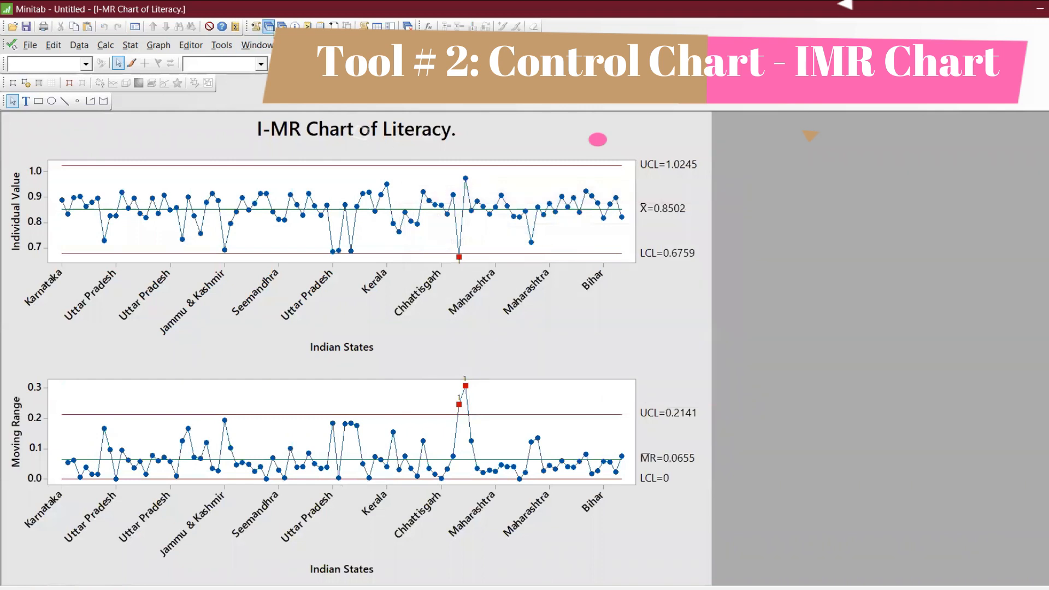
Return to the worksheet and enter Done in column C9 beside the IMR entry.
left_click(269, 28)
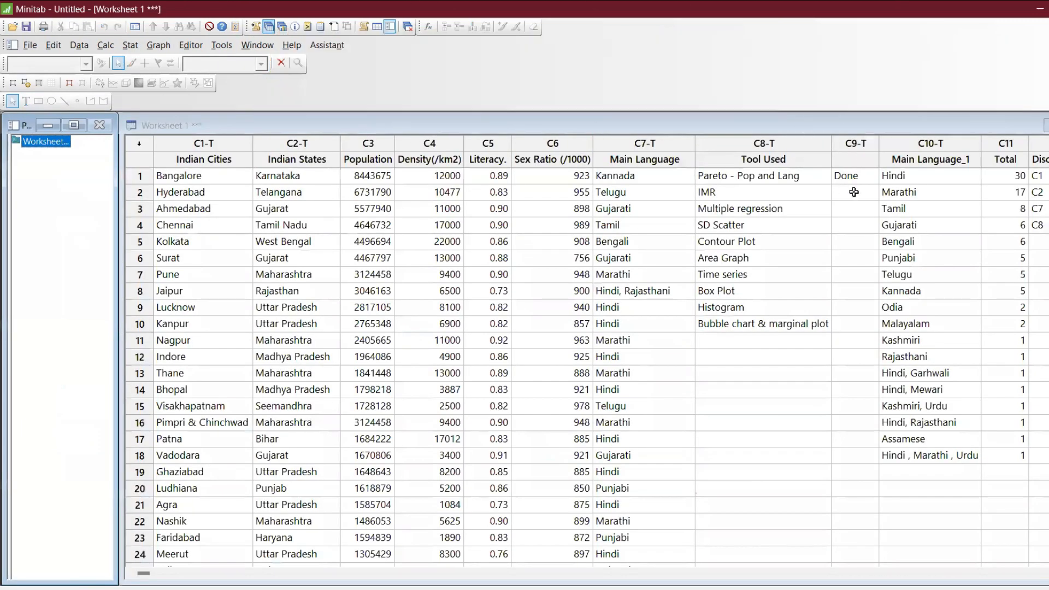
left_click(854, 192)
type("Done")
key("Return")
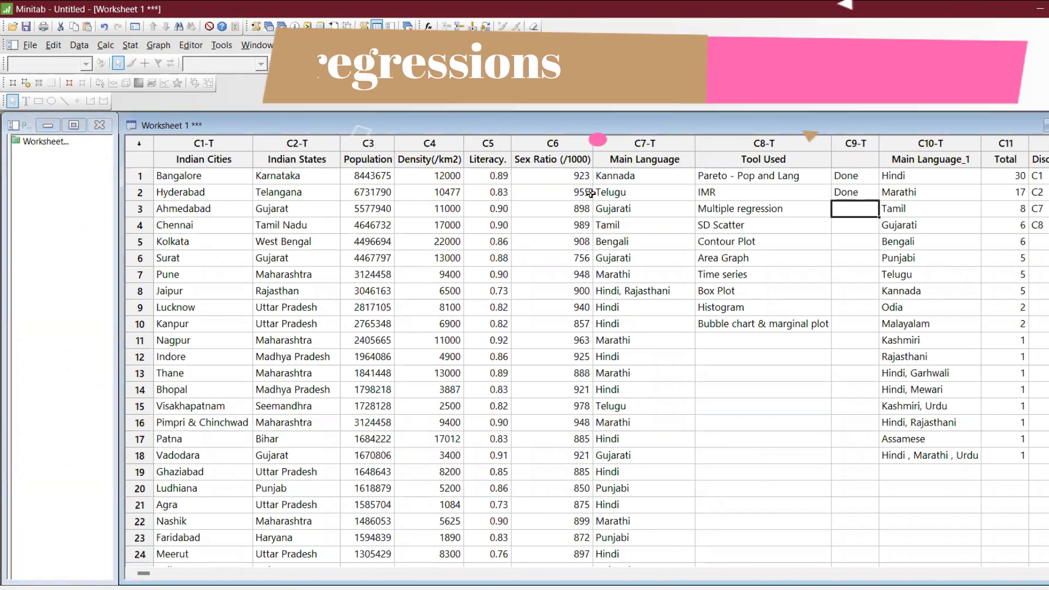
Review the worksheet's lists of discrete and variable data columns, ending back at the first city in the Indian Cities column.
left_click(1038, 176)
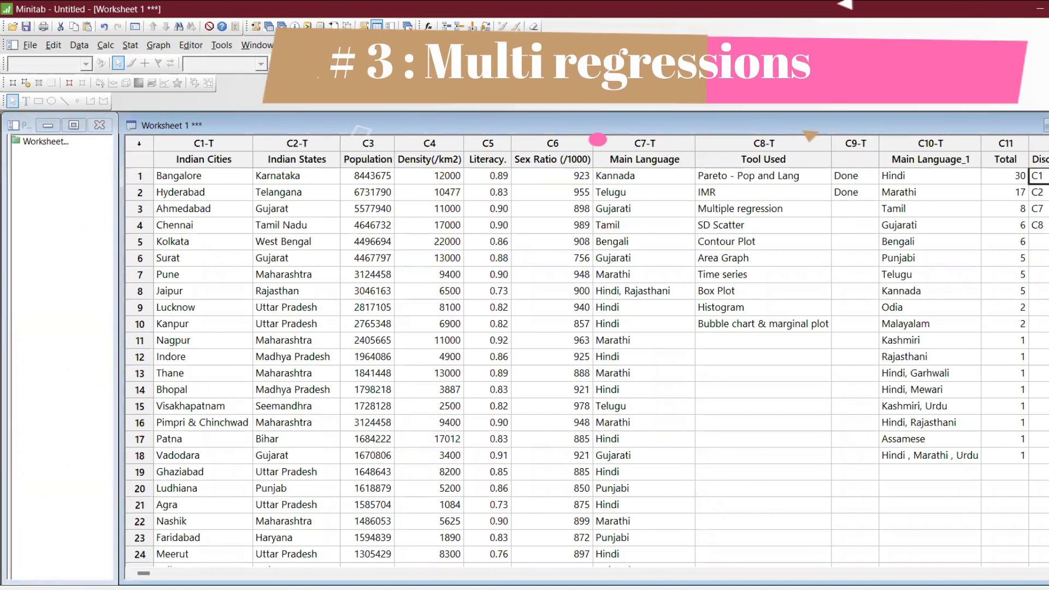
key("Right")
key("Left")
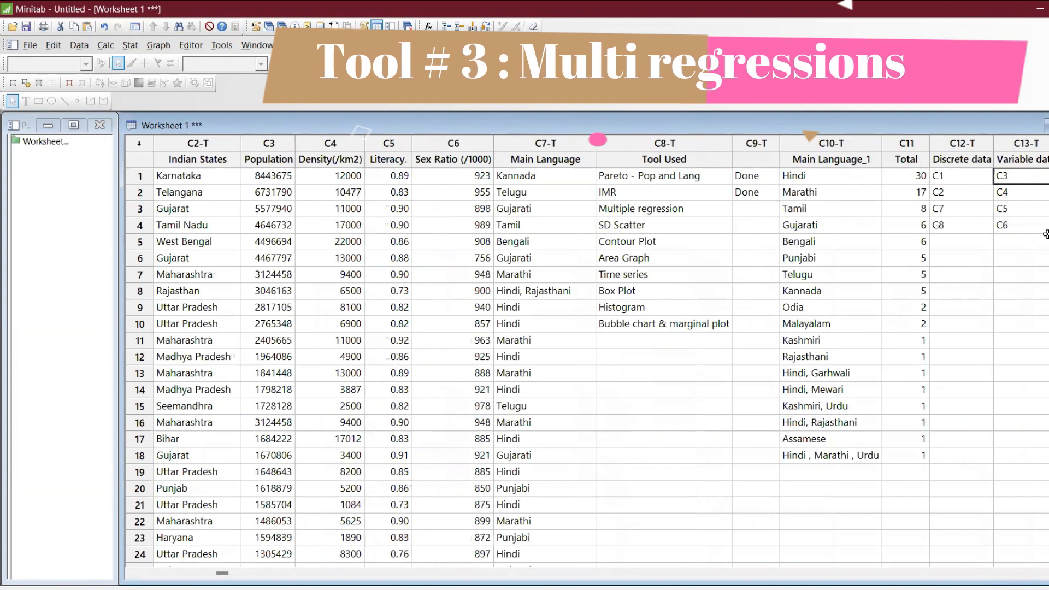
key("Left")
key("Left")
key("Left")
key("Left")
key("Left")
key("Left")
key("Left")
key("Left")
key("Left")
key("Left")
key("Left")
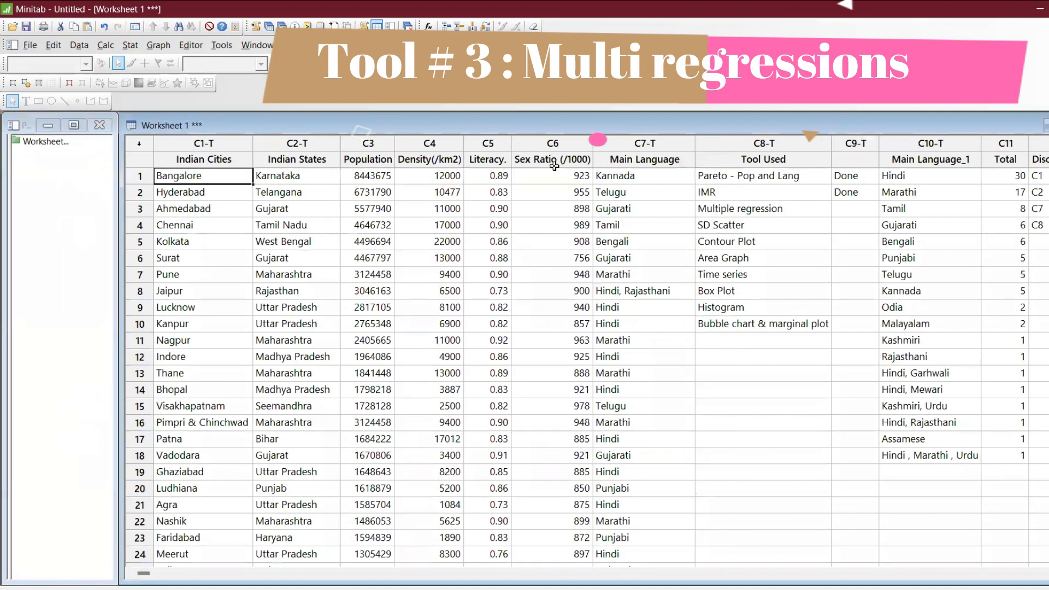
Start a multiple regression model with Population as the response and Density(/km2) as a continuous predictor.
left_click(130, 46)
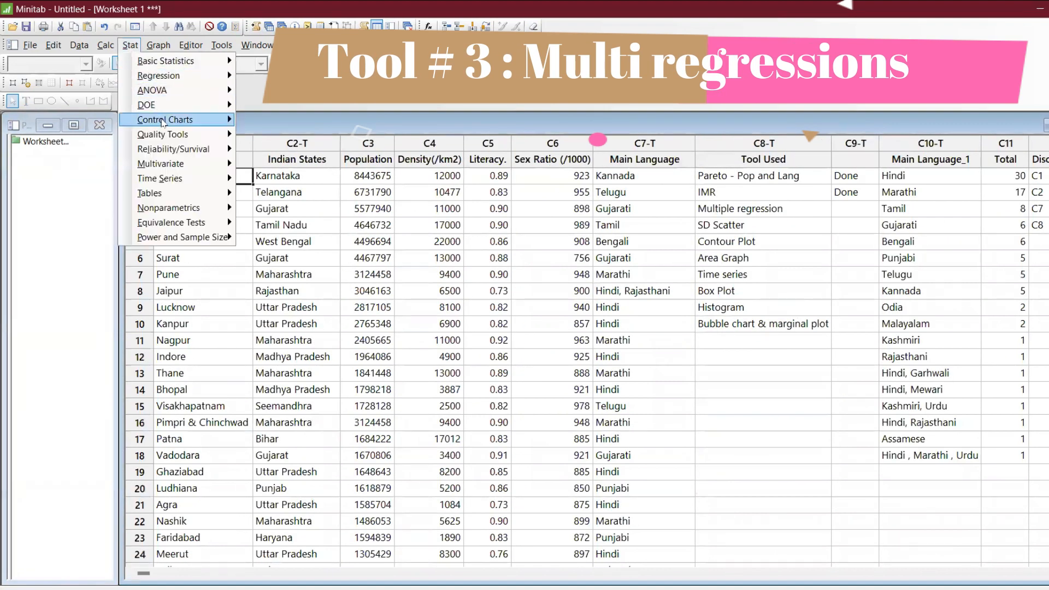
mouse_move(155, 82)
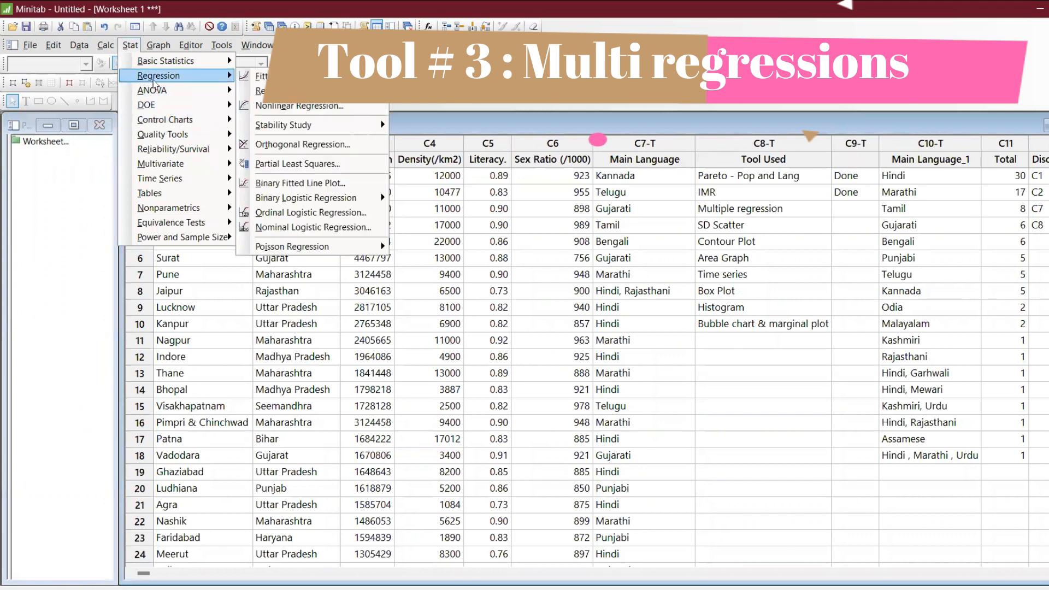
mouse_move(260, 91)
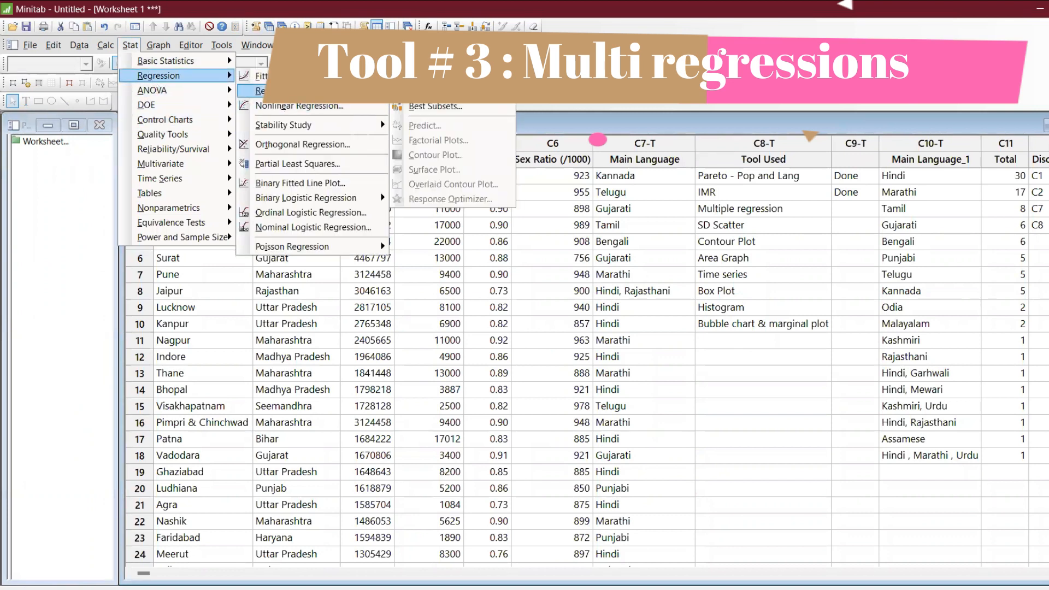
left_click(437, 91)
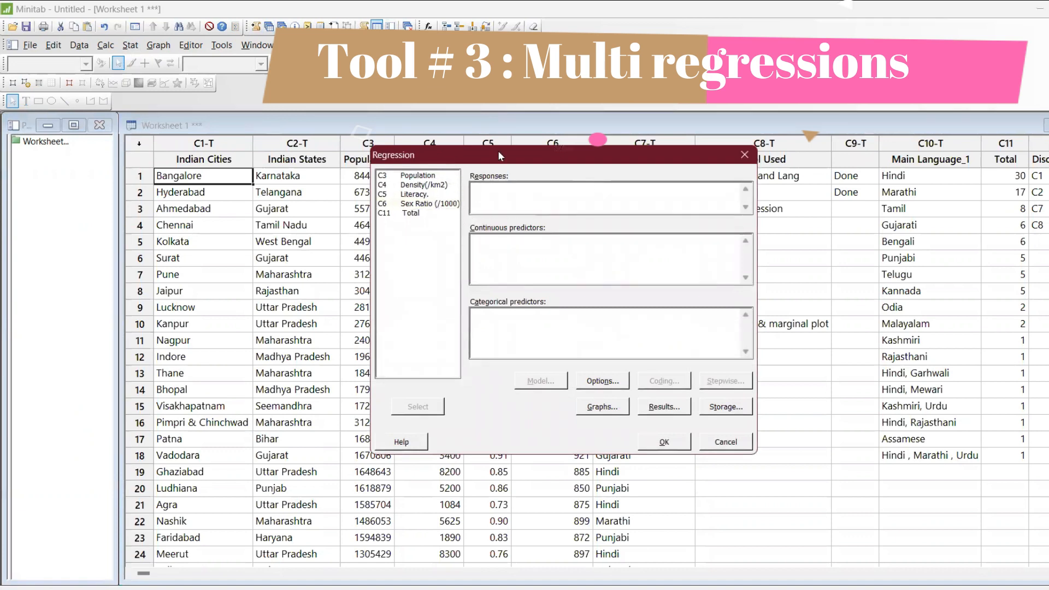
left_click_drag(499, 157, 696, 144)
double_click(614, 164)
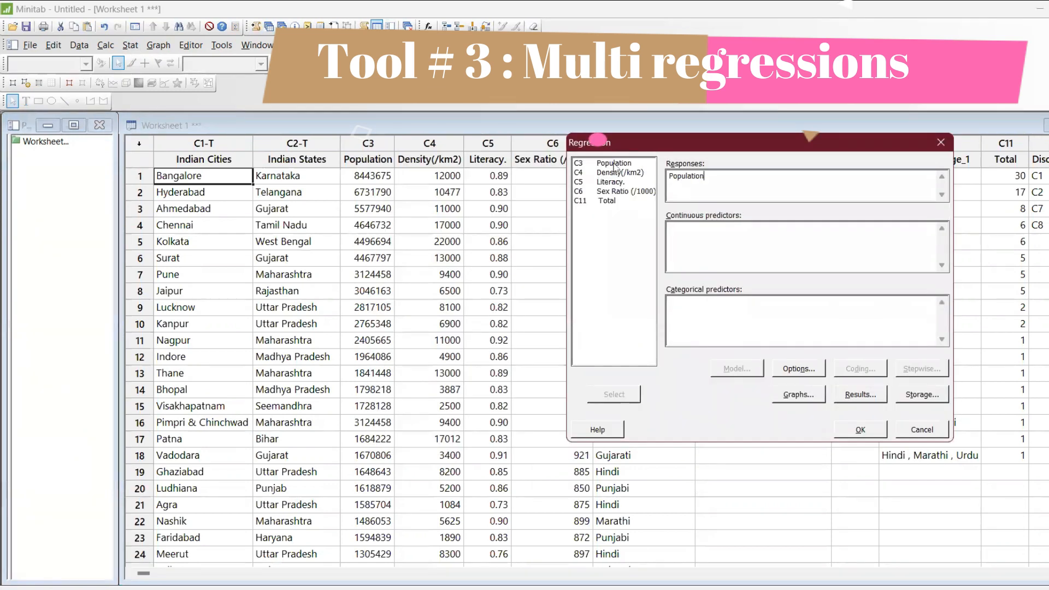
left_click(726, 257)
double_click(620, 172)
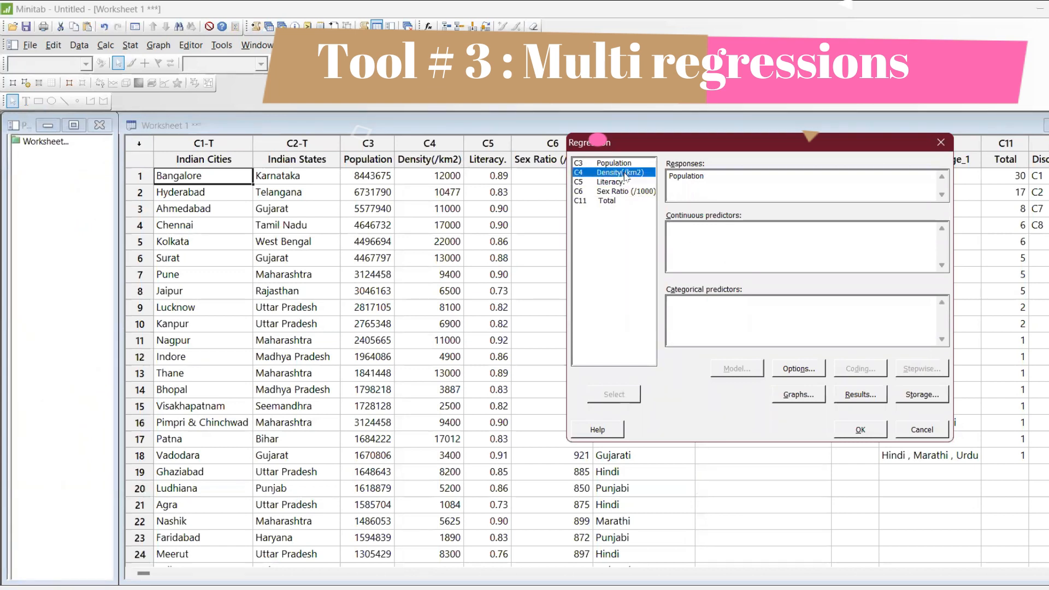
Add Indian States as a categorical predictor and run the regression.
left_click(769, 344)
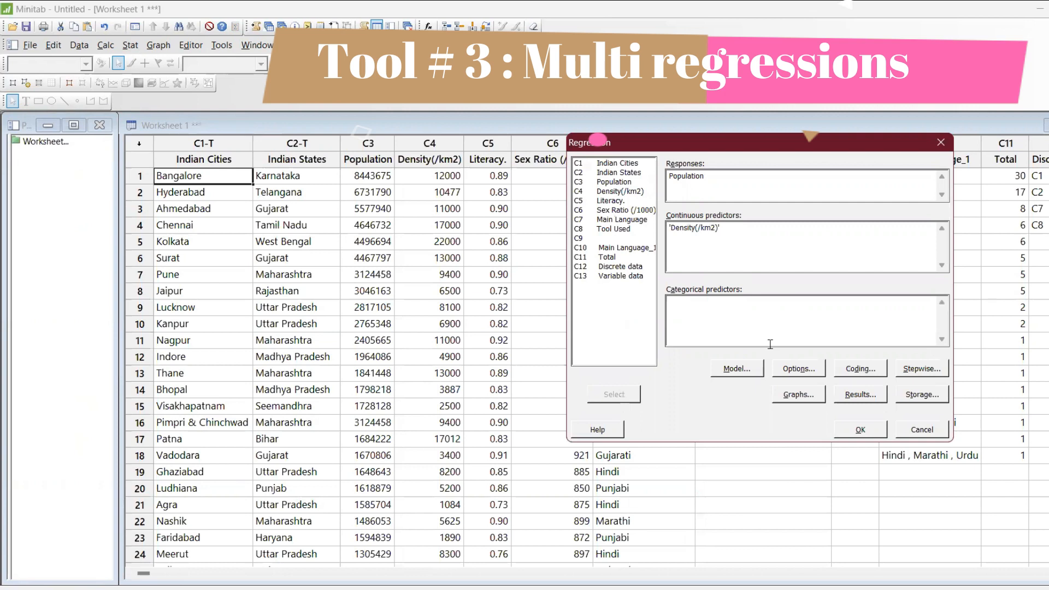
double_click(612, 173)
left_click(860, 431)
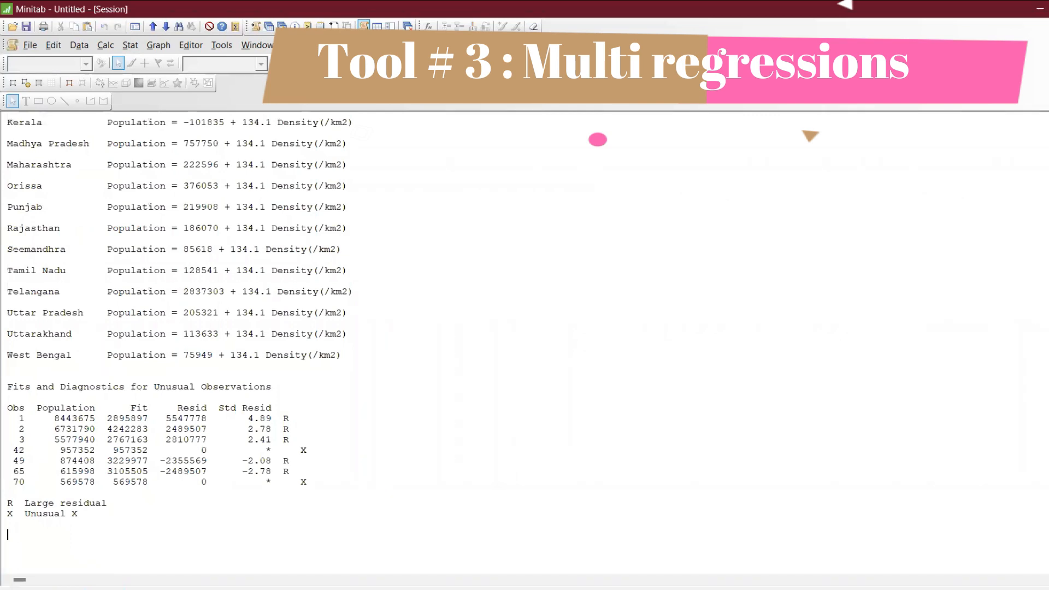
Examine the session output for the Population regression, including its model summary, coefficients, state equations and unusual observations.
key("Page_Up")
key("Page_Up")
key("Page_Up")
key("Page_Up")
key("Page_Up")
key("Page_Up")
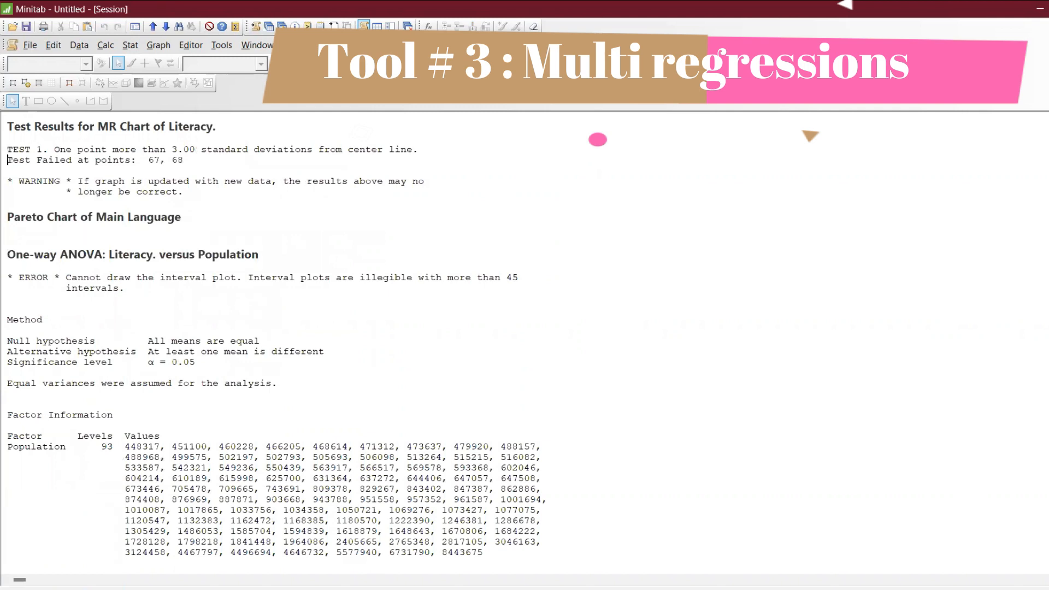
key("Page_Down")
key("Page_Down")
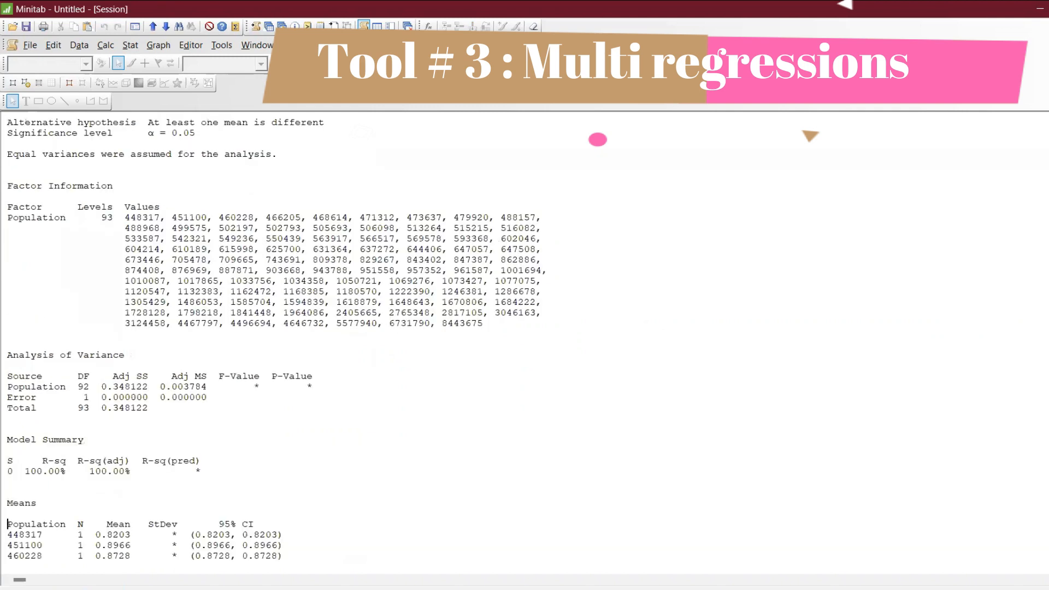
key("Page_Down")
key("Page_Down")
key("Page_Down")
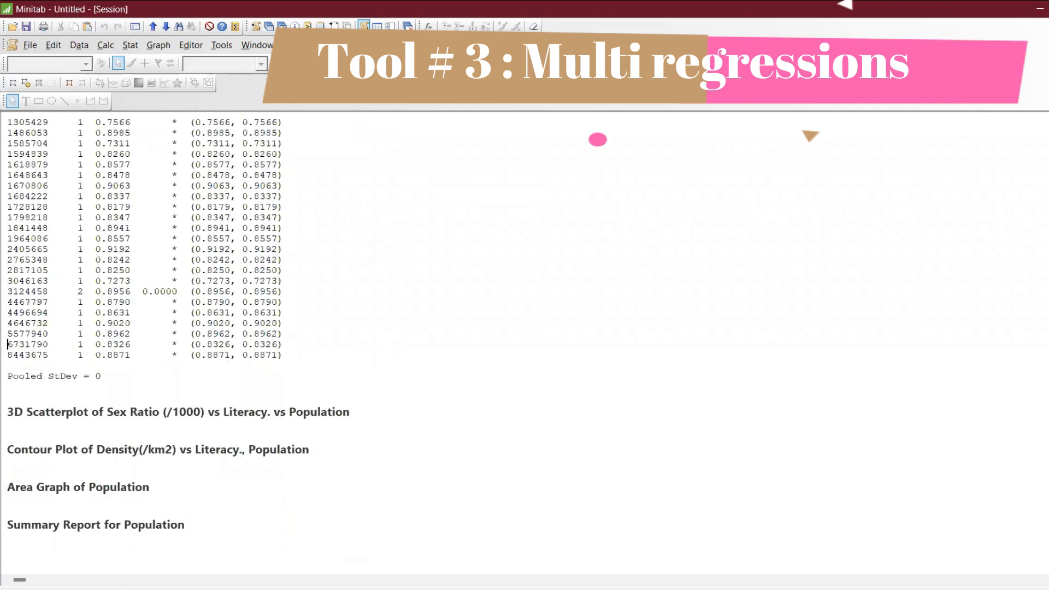
key("Page_Down")
key("Page_Down")
key("Page_Down")
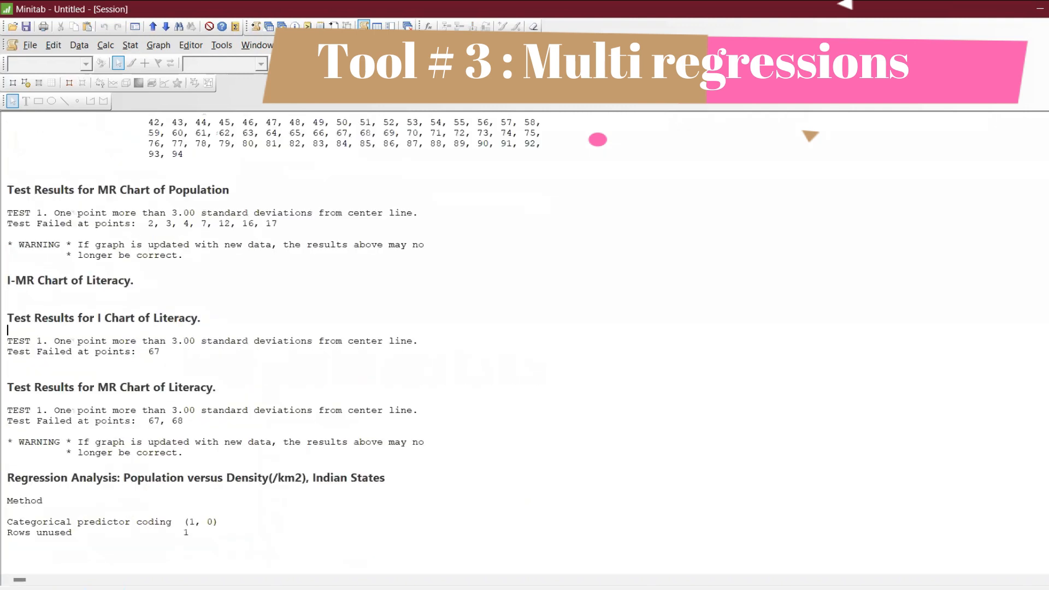
key("Page_Down")
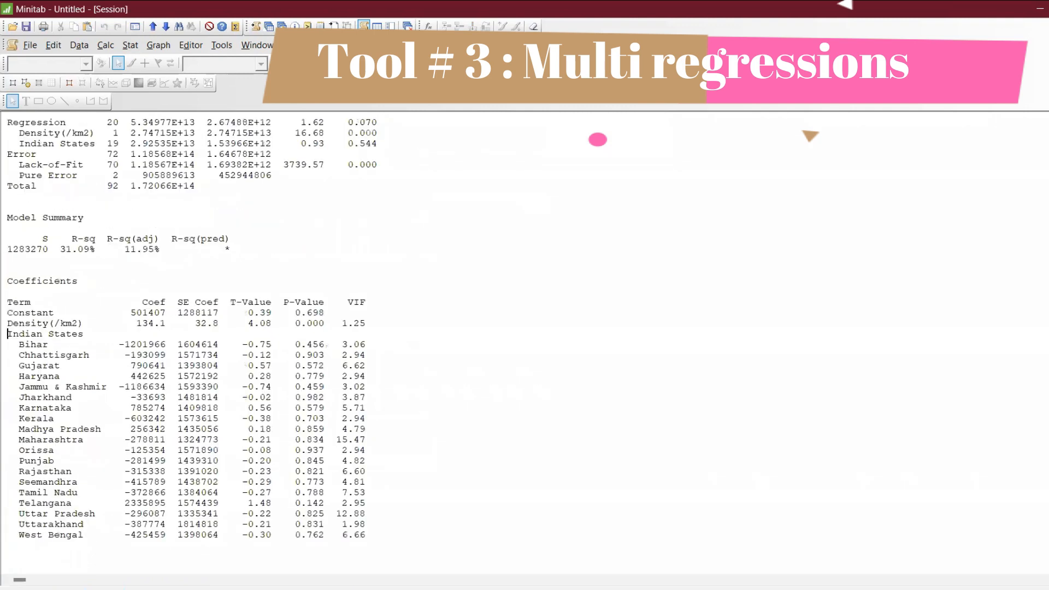
key("Page_Down")
key("Page_Down")
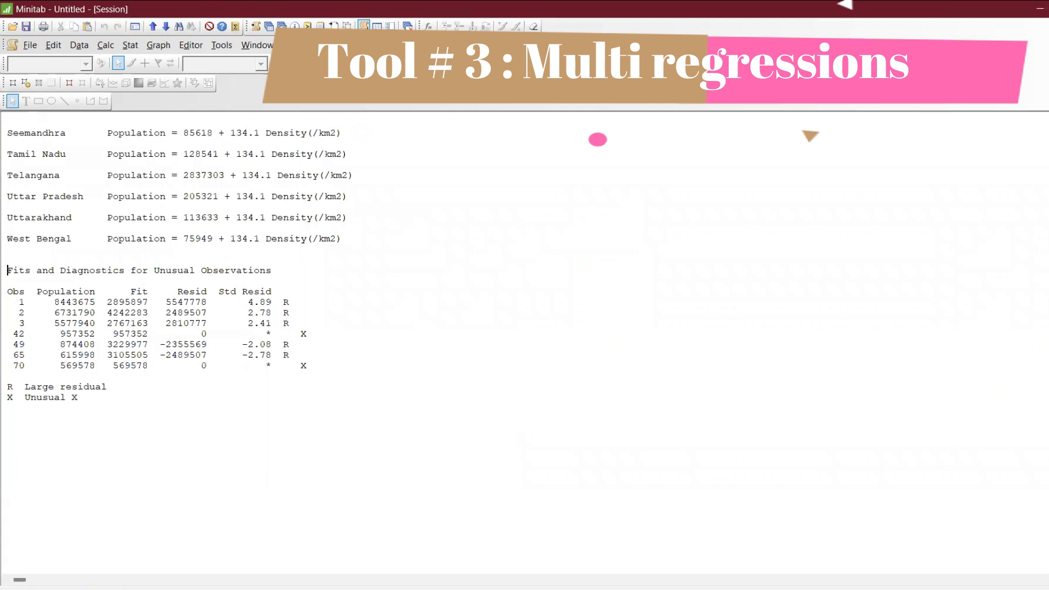
scroll(186, 328, "up", 12)
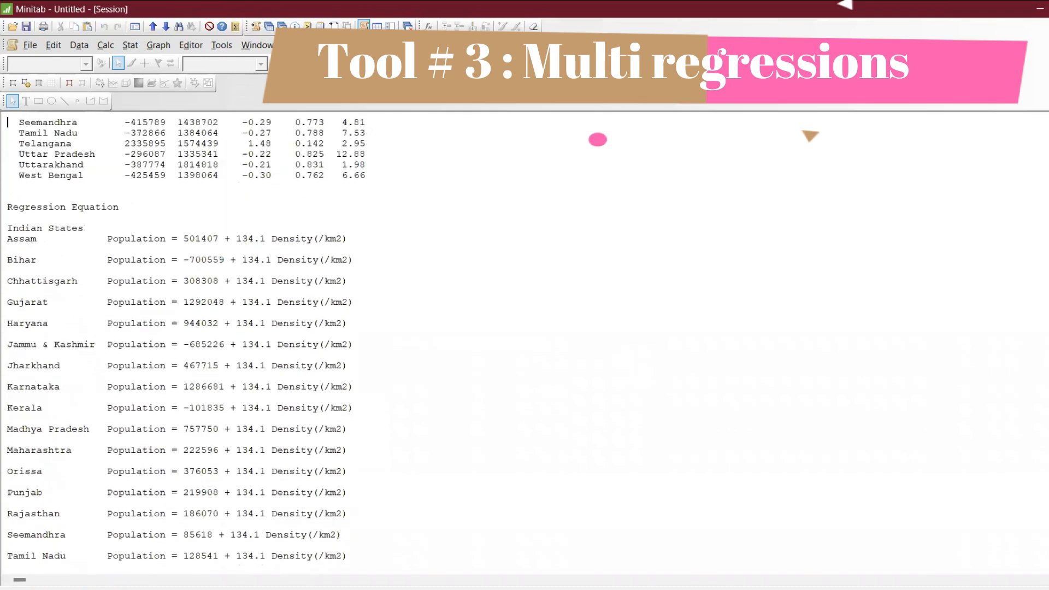
scroll(678, 523, "up", 3)
scroll(678, 522, "up", 6)
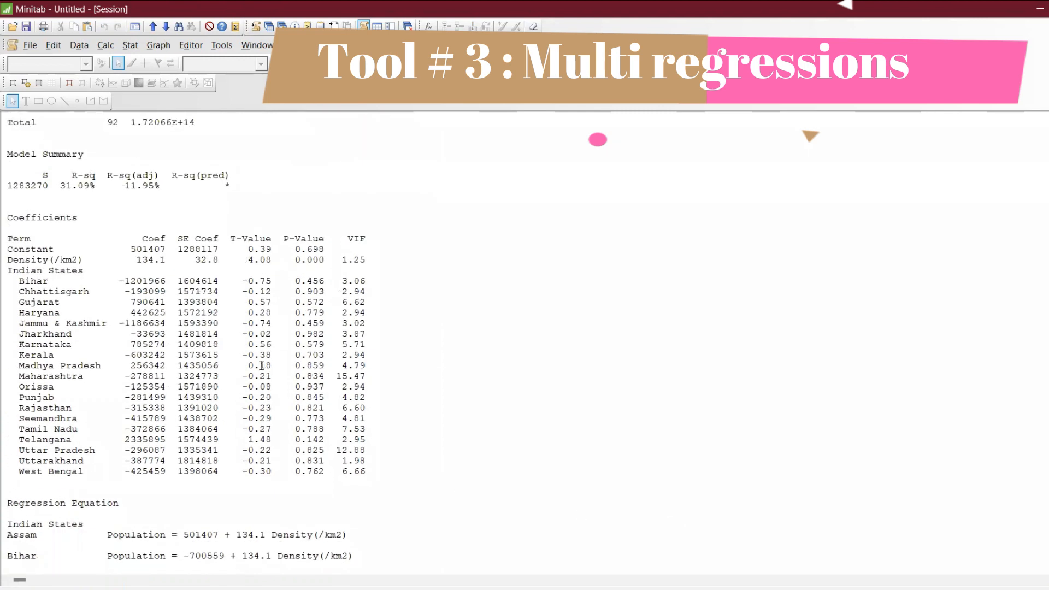